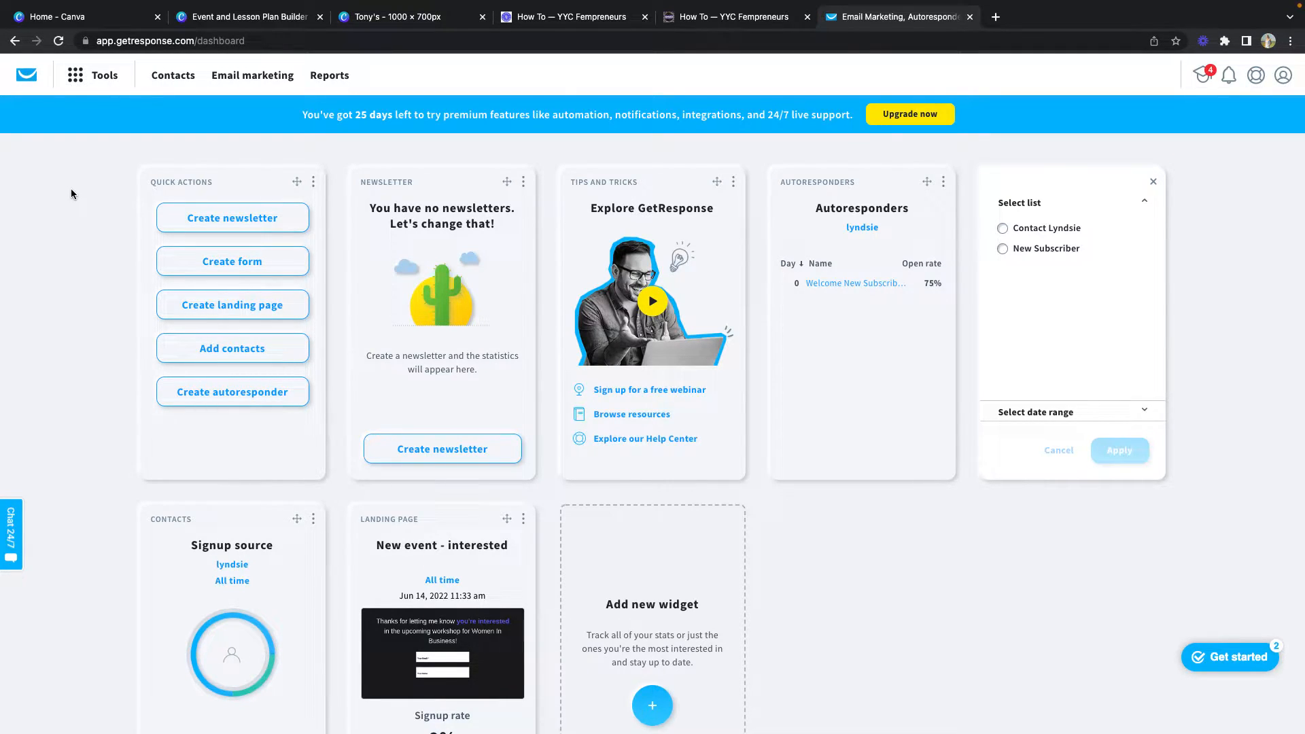
Step: Look through the existing forms and the options available for the New Subscriber form, and return to the dashboard
click(77, 76)
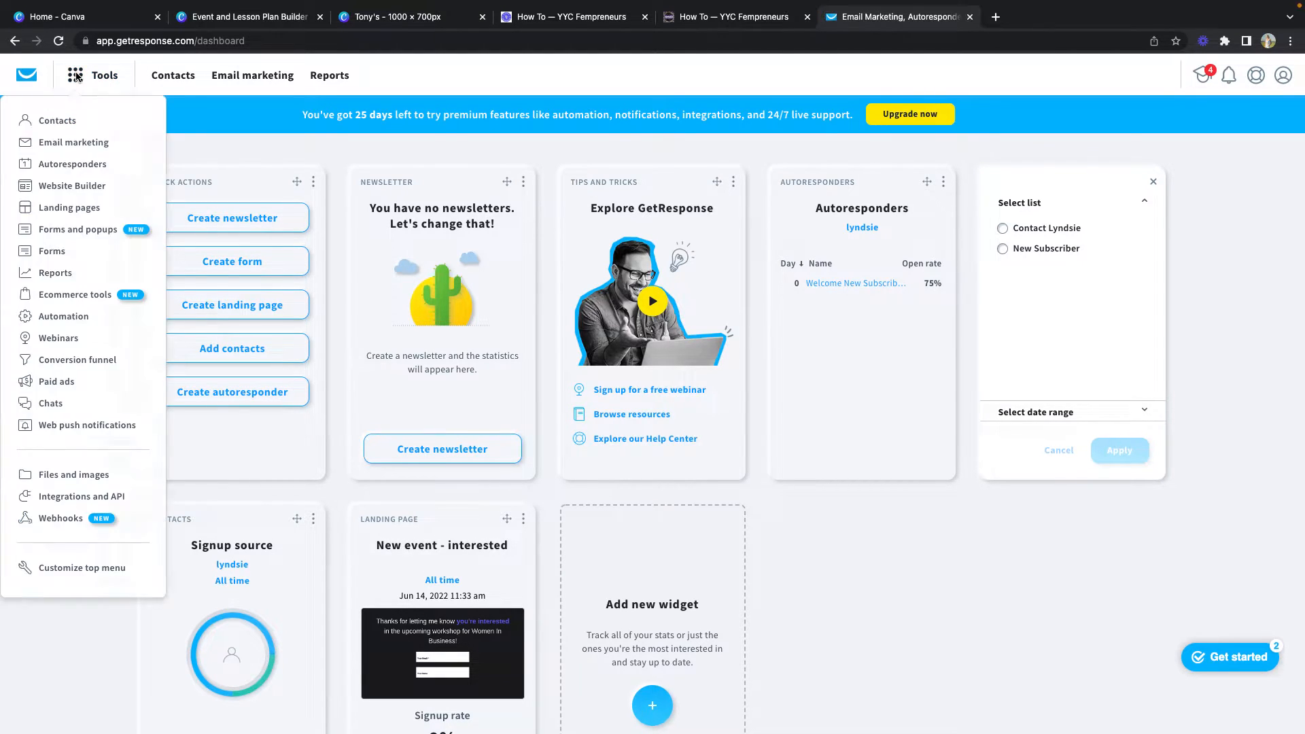
click(59, 252)
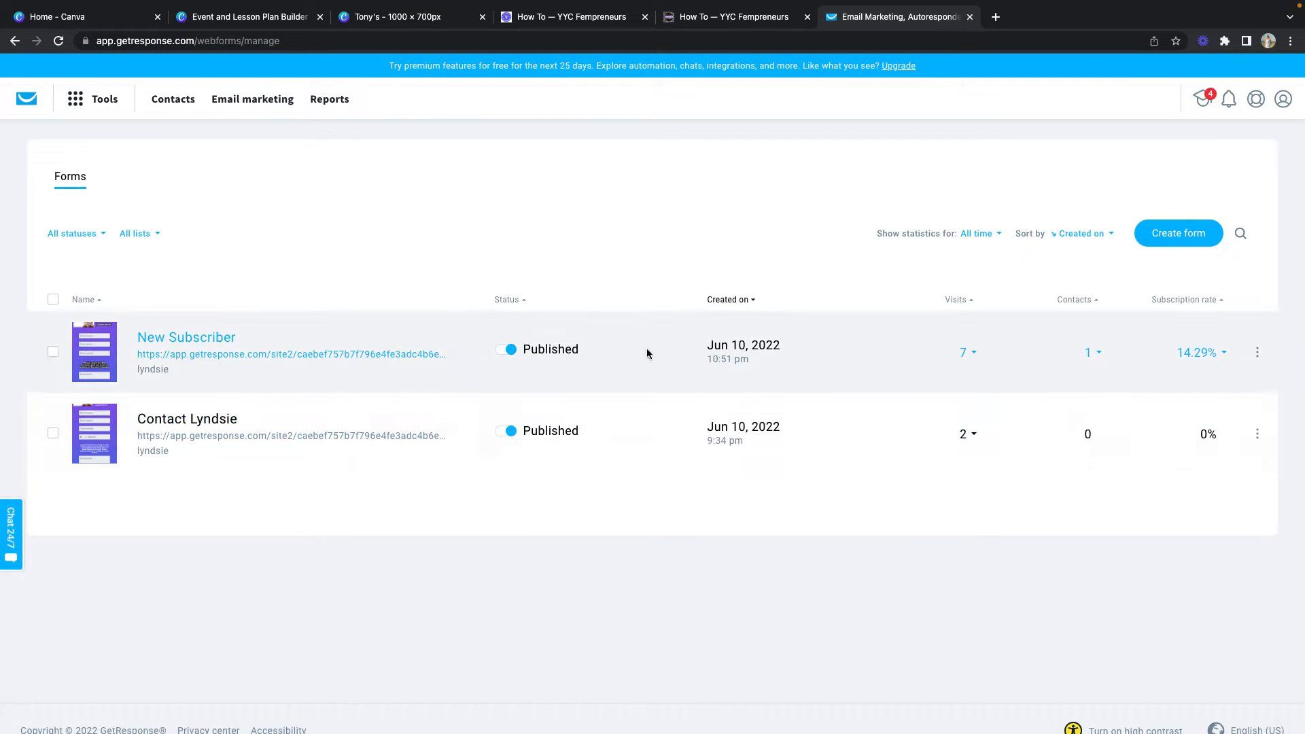
click(1258, 353)
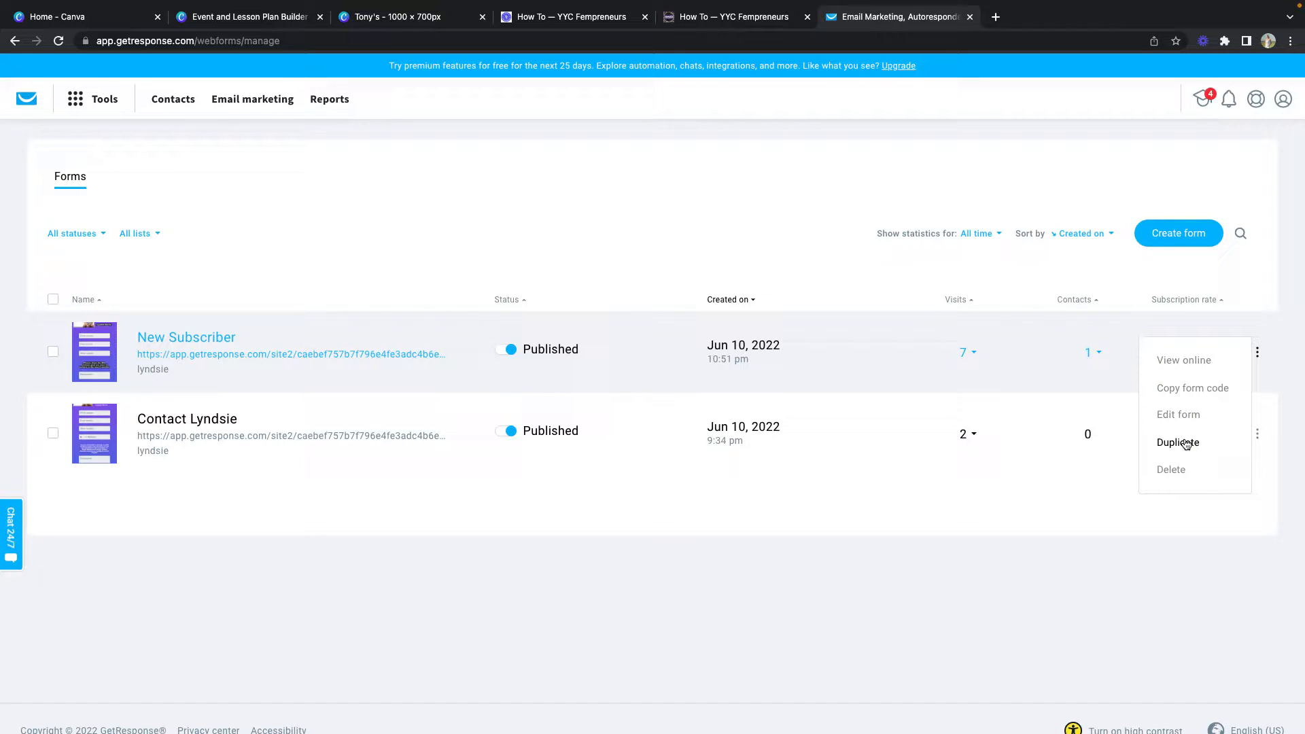
click(29, 98)
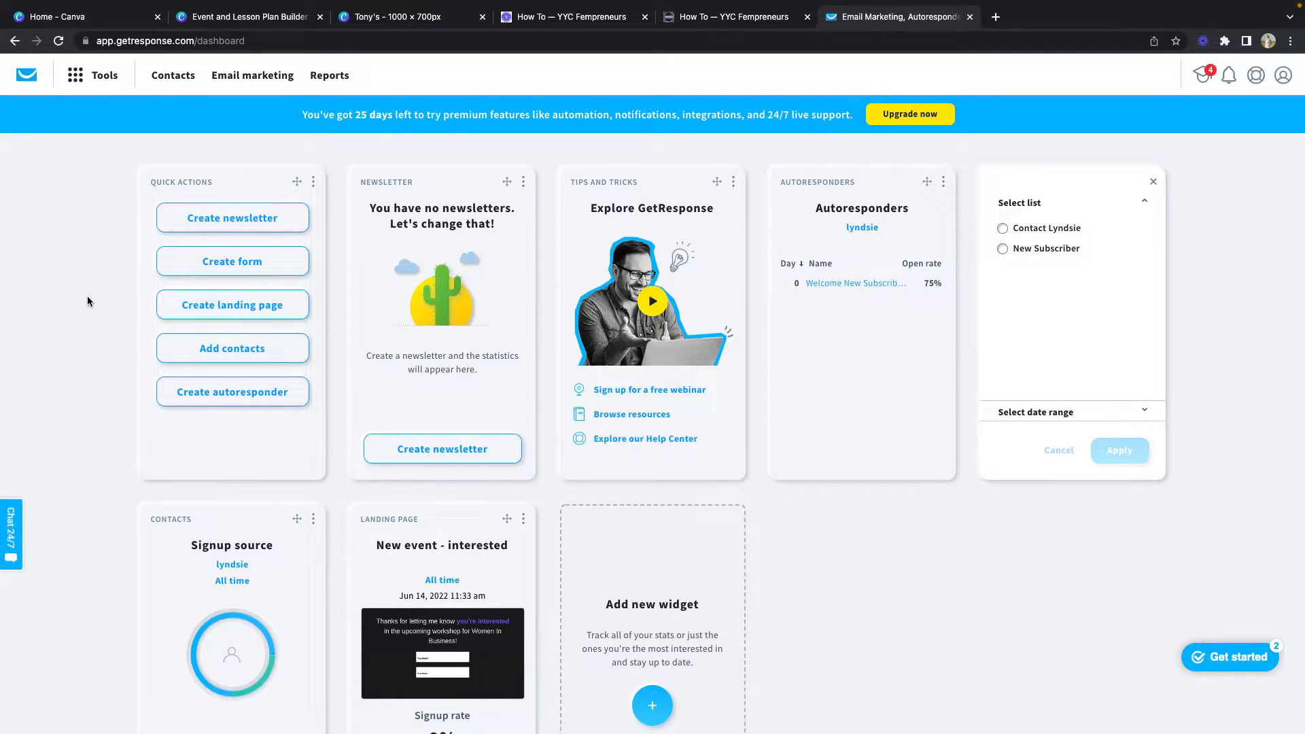
Step: Create a new form from the purple Live Webinar template headed "Sign up for our live webinar"
click(232, 265)
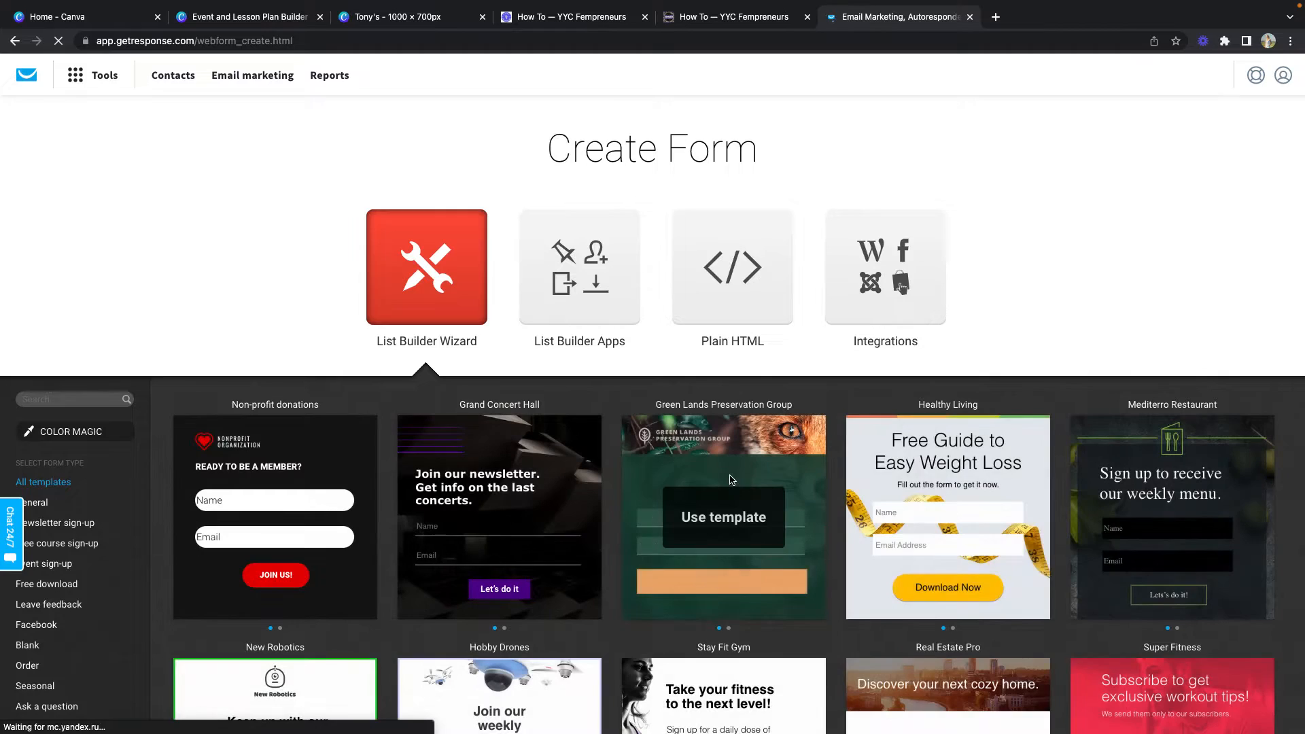
scroll(731, 479, down, 8)
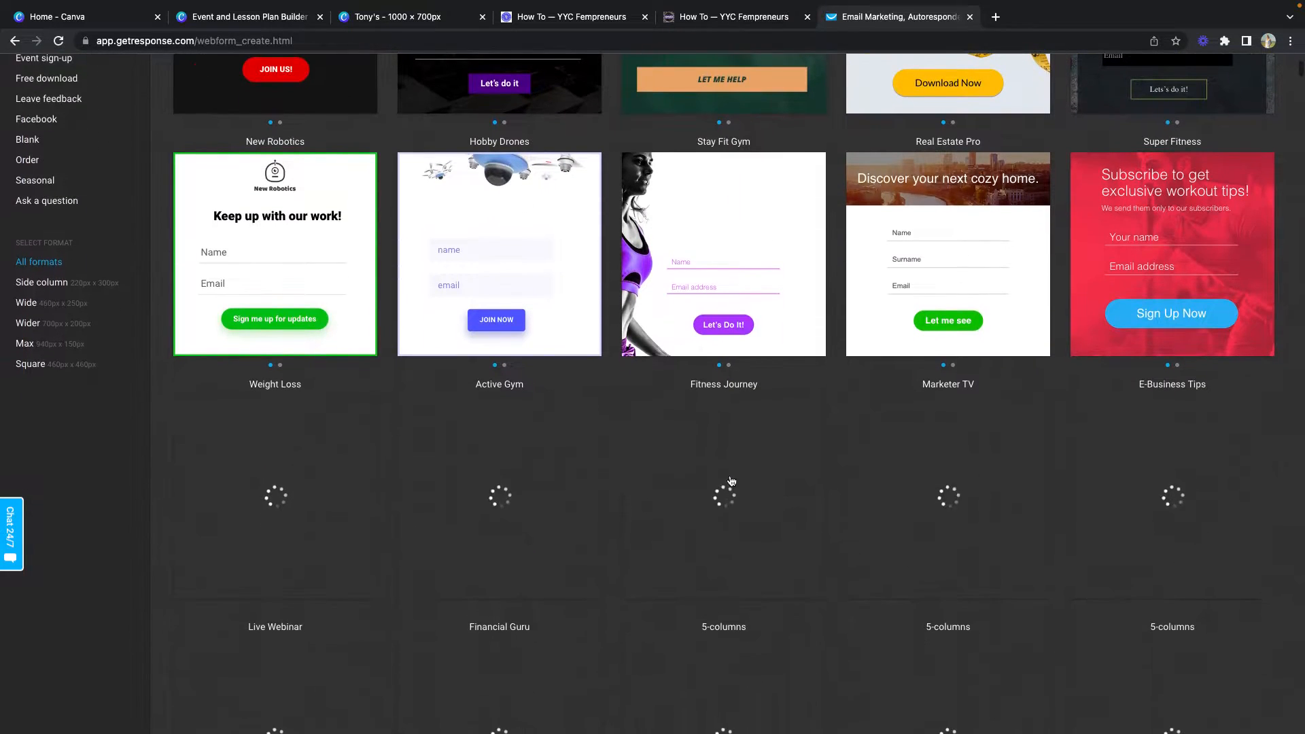
scroll(731, 481, down, 1)
scroll(731, 480, down, 2)
click(280, 484)
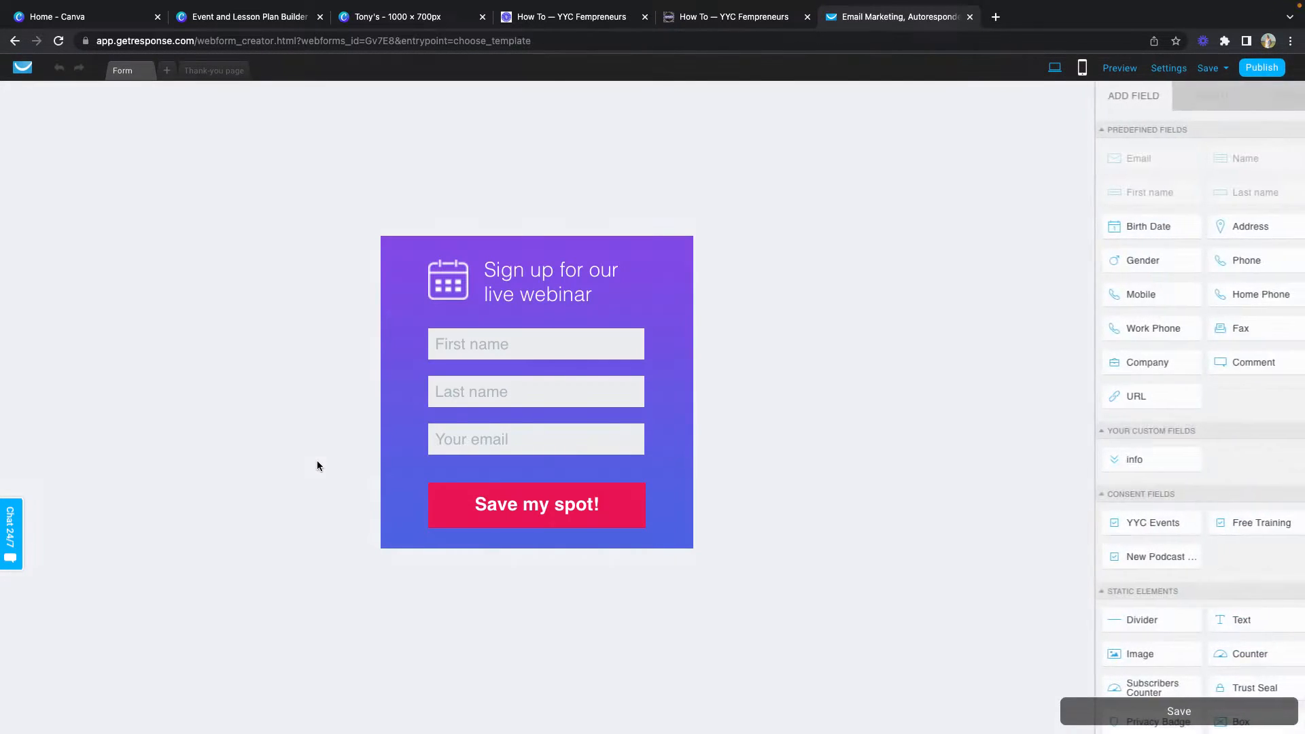
Step: Set the font of the form's "Sign up for our live webinar" heading to Alfa Slab One
click(494, 267)
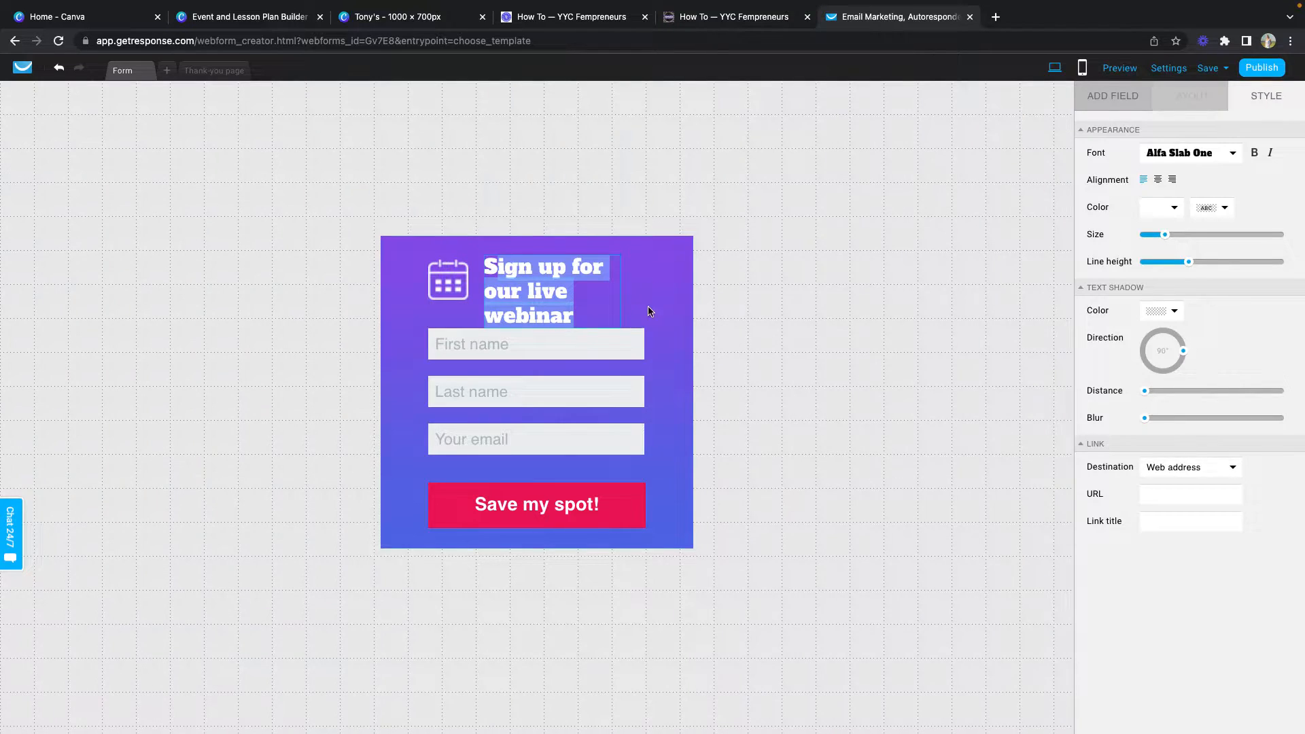
click(652, 292)
Step: Lengthen the form downward to leave free space below the submit button, and check its mobile layout before returning to desktop
drag(536, 546, 548, 708)
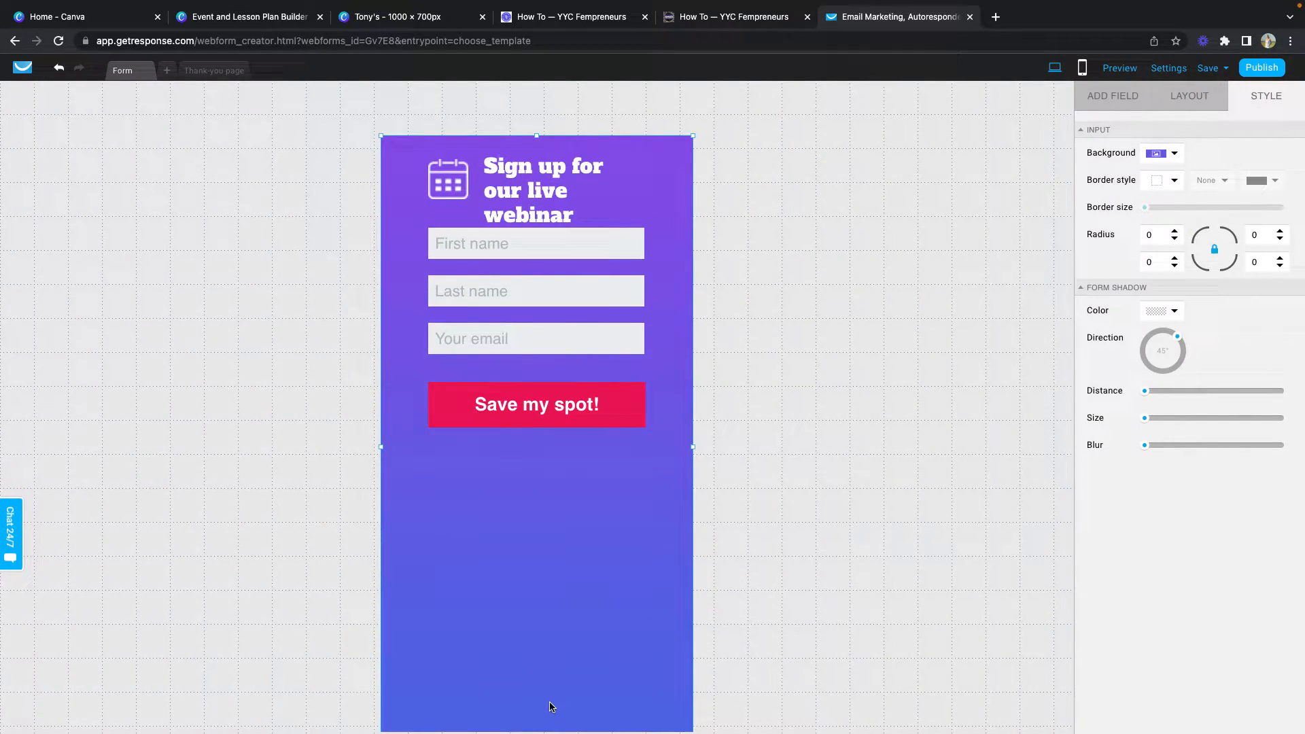
click(1082, 68)
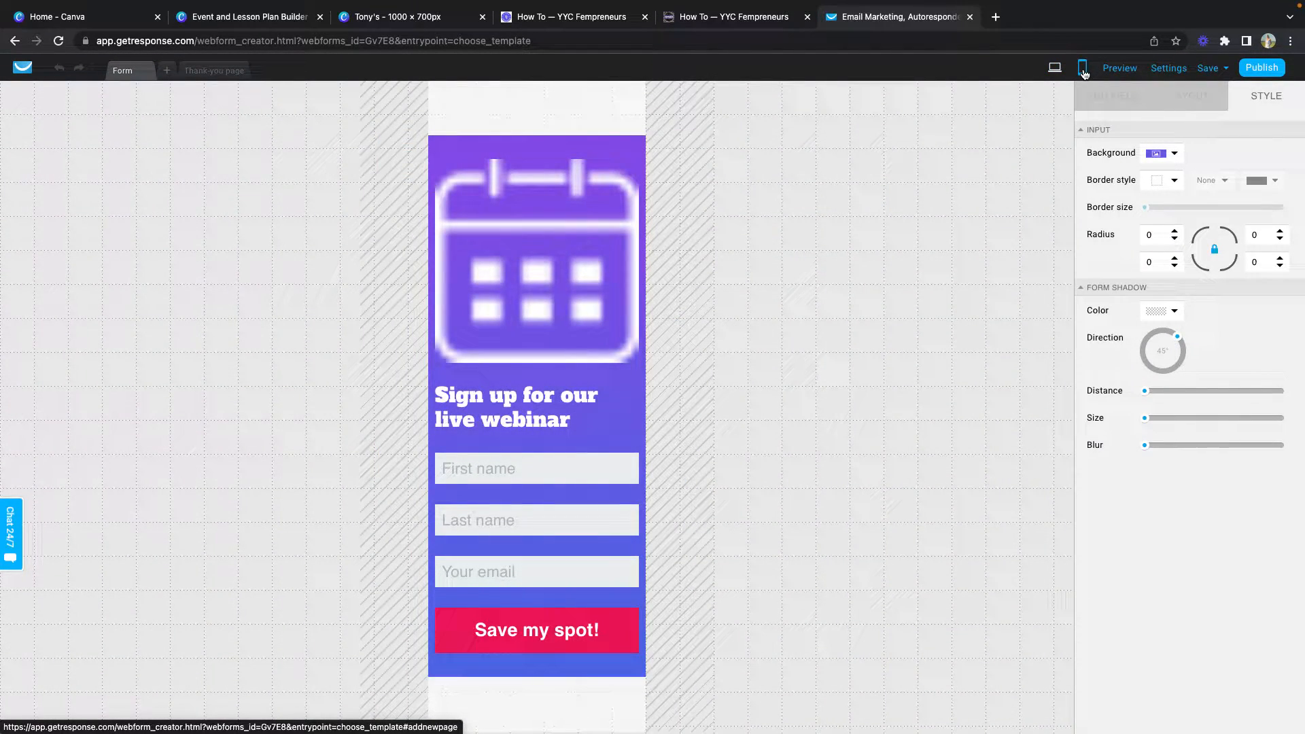
click(1055, 71)
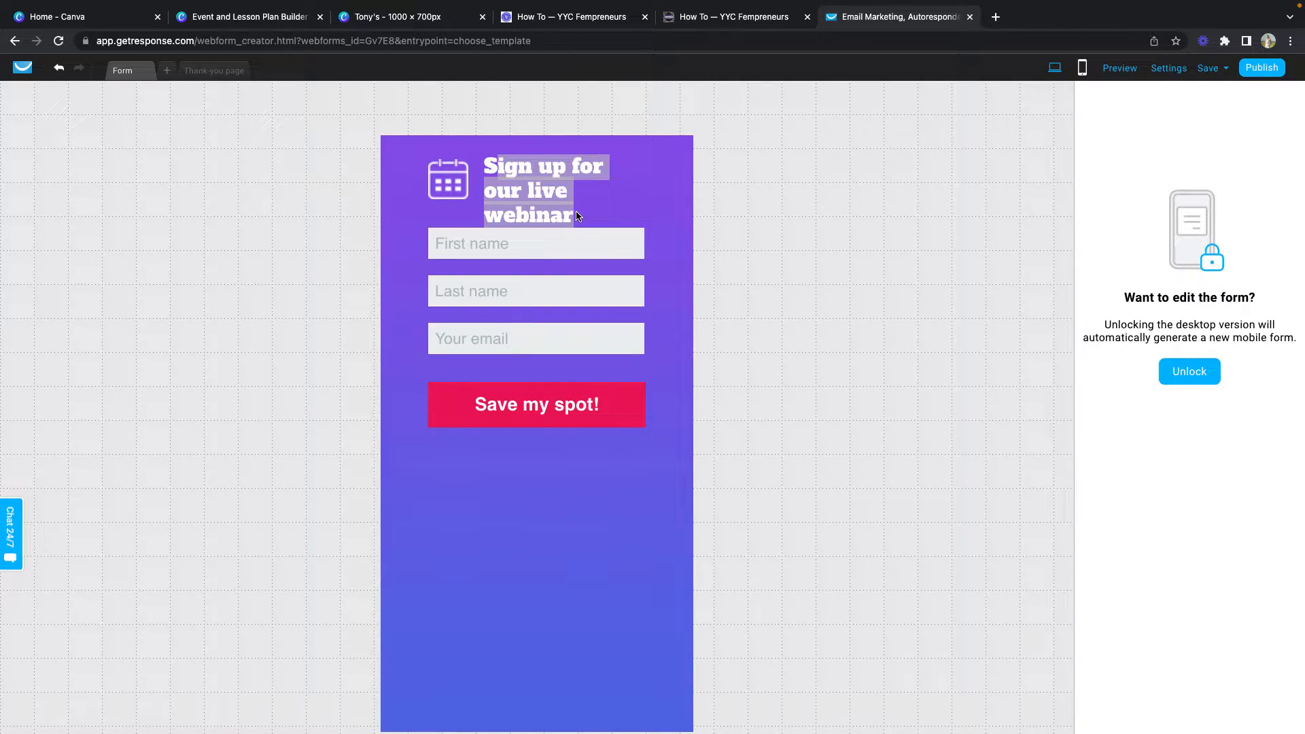
Step: Replace the heading with "Thank you for your interest in the upcoming training session for Women In Business!" and widen its box to about 245 px
text(Thank you for you)
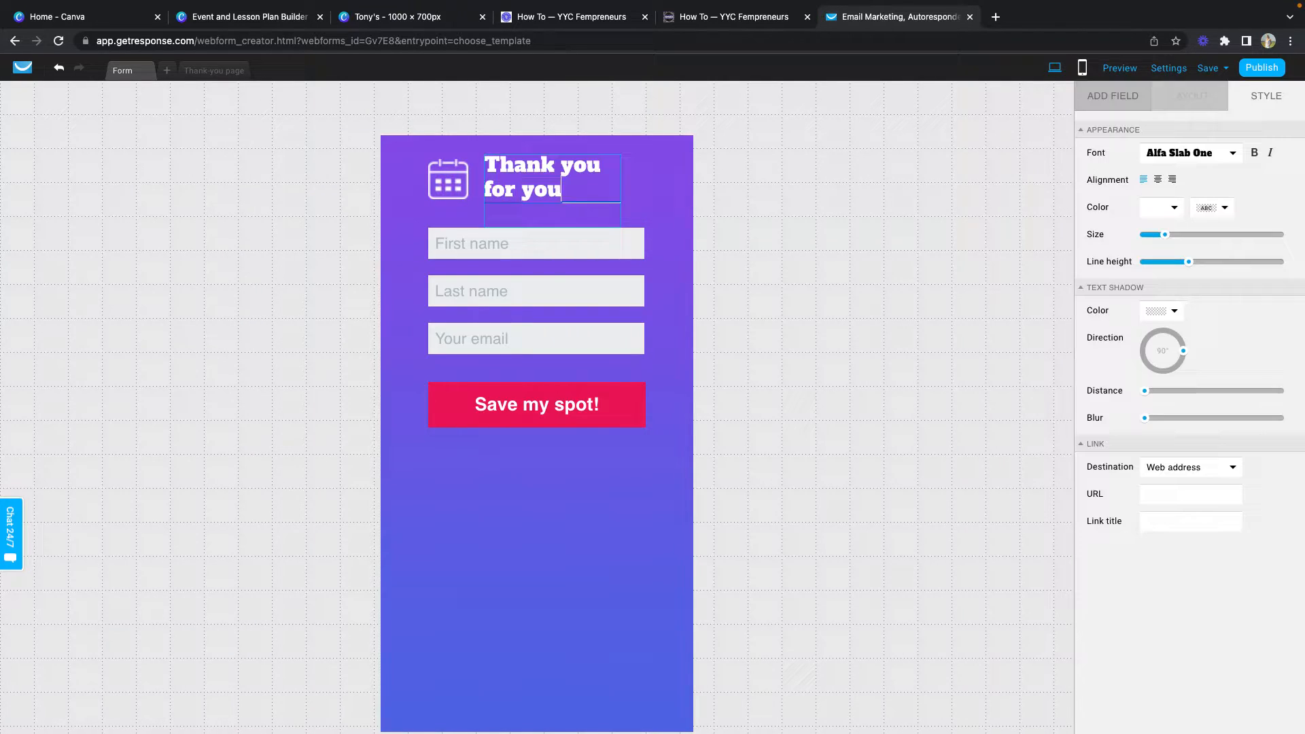
text(r interest in)
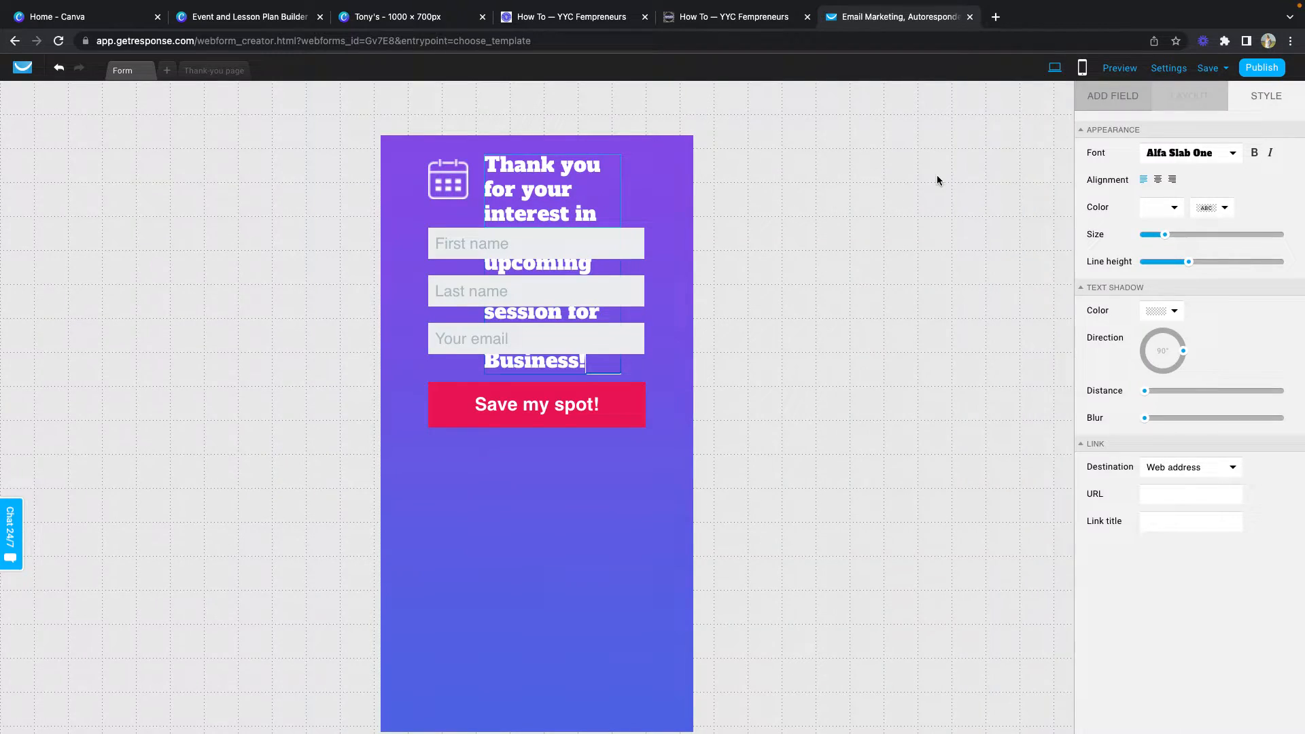
click(936, 180)
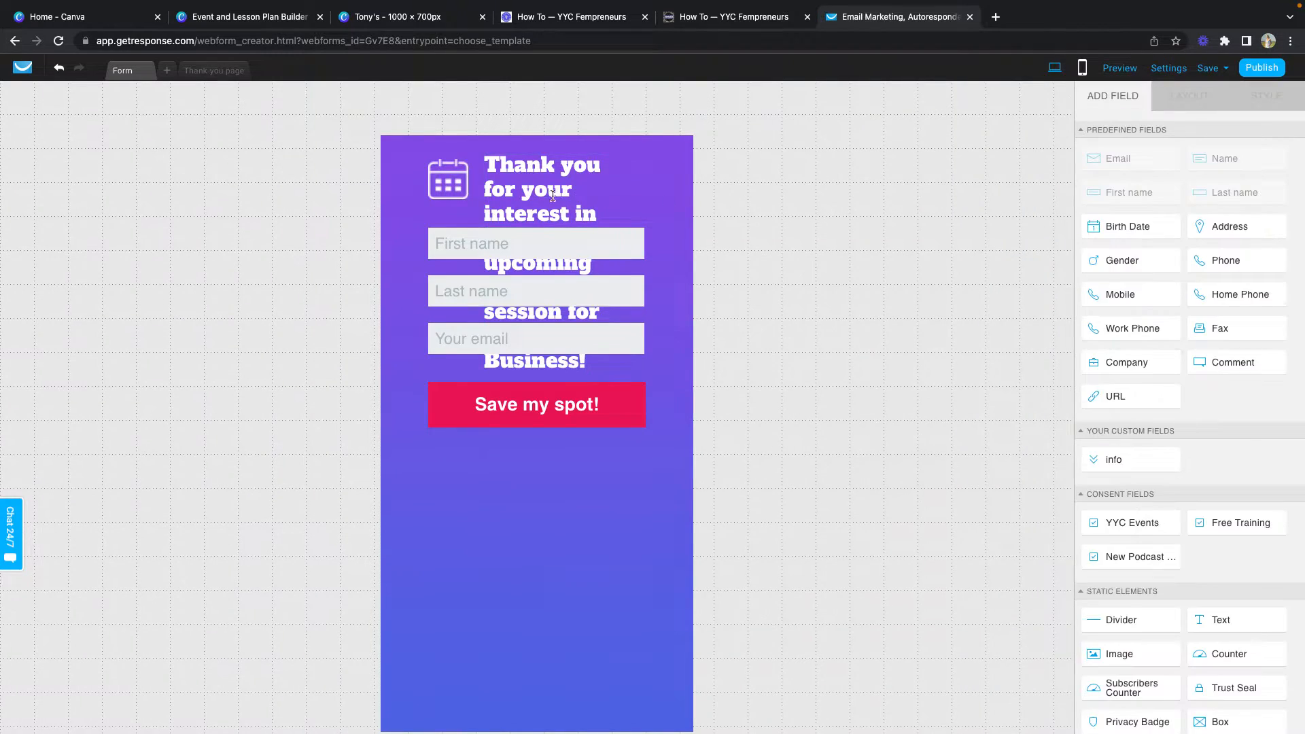
drag(623, 265, 679, 273)
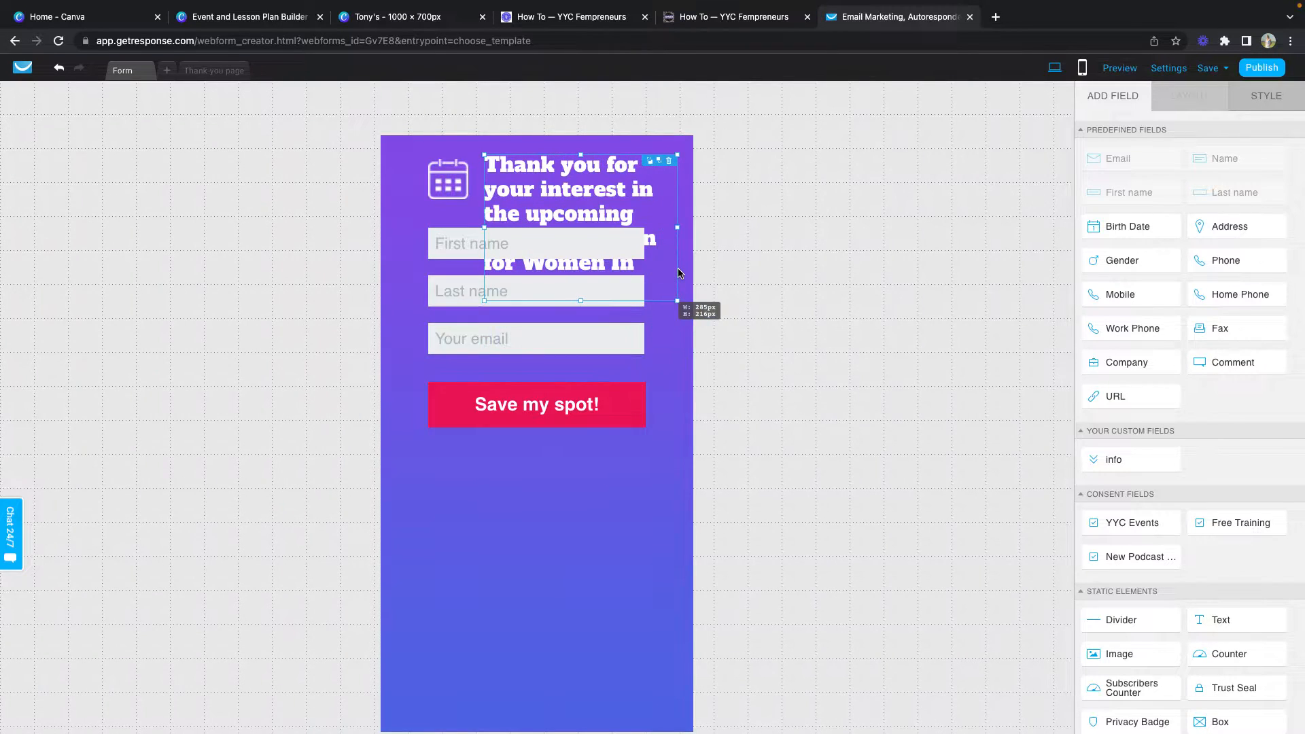
Step: Move the "Save my spot!" button and the email, last name and first name fields down to the lower part of the form
drag(533, 423, 535, 663)
drag(501, 344, 514, 591)
drag(531, 292, 532, 546)
drag(495, 245, 493, 493)
Step: Delete the calendar icon beside the heading and place a new image element there
click(445, 180)
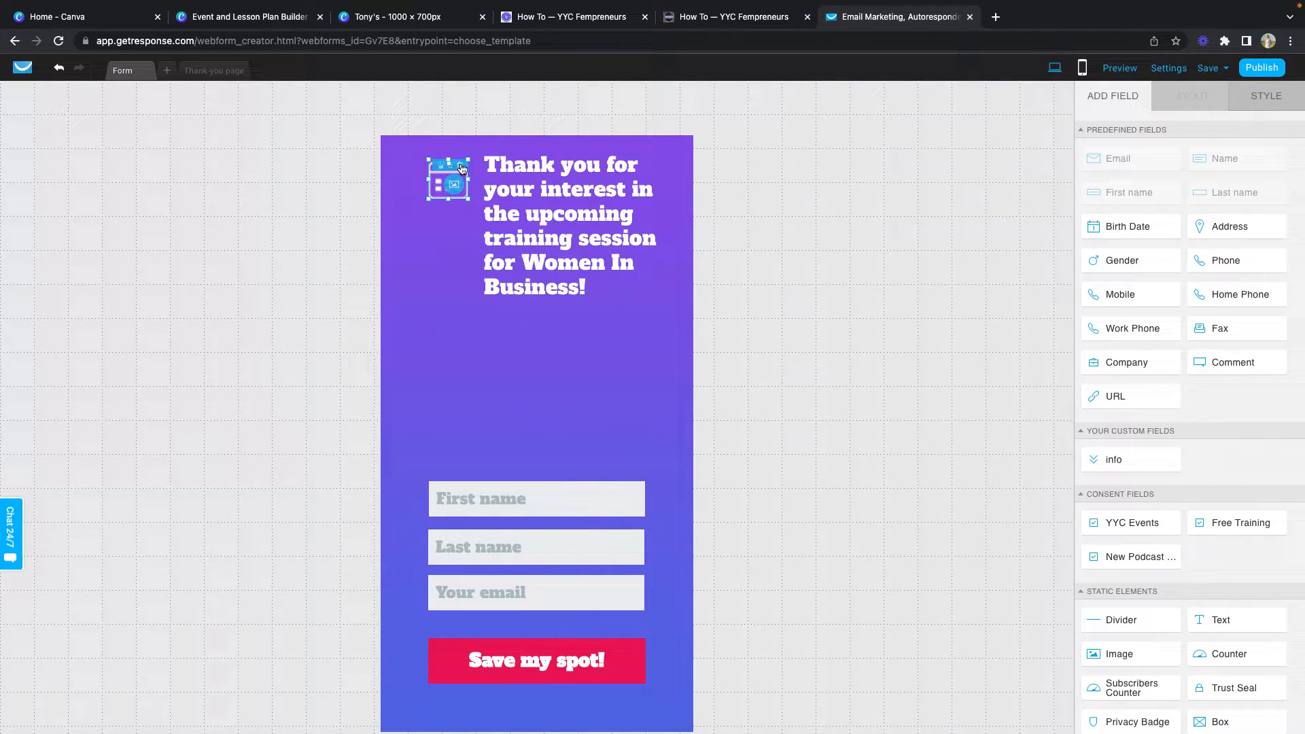
click(461, 167)
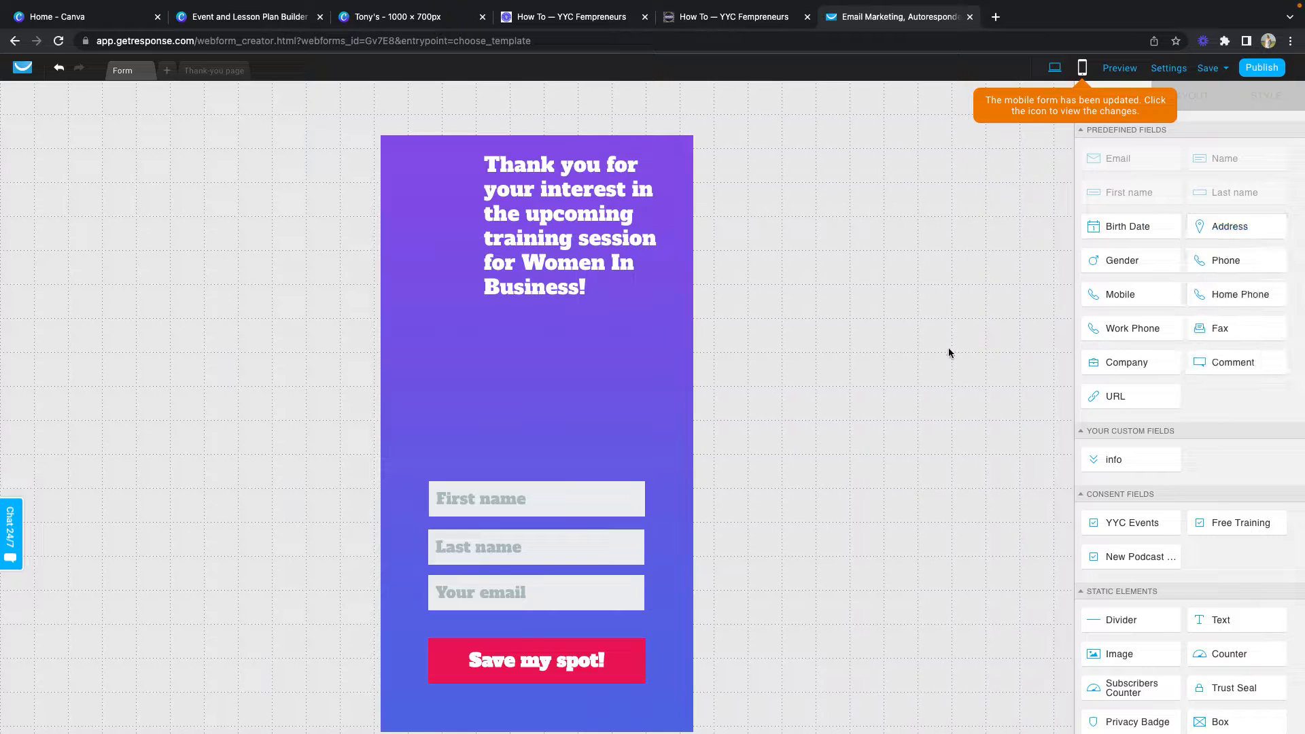
drag(700, 399, 439, 168)
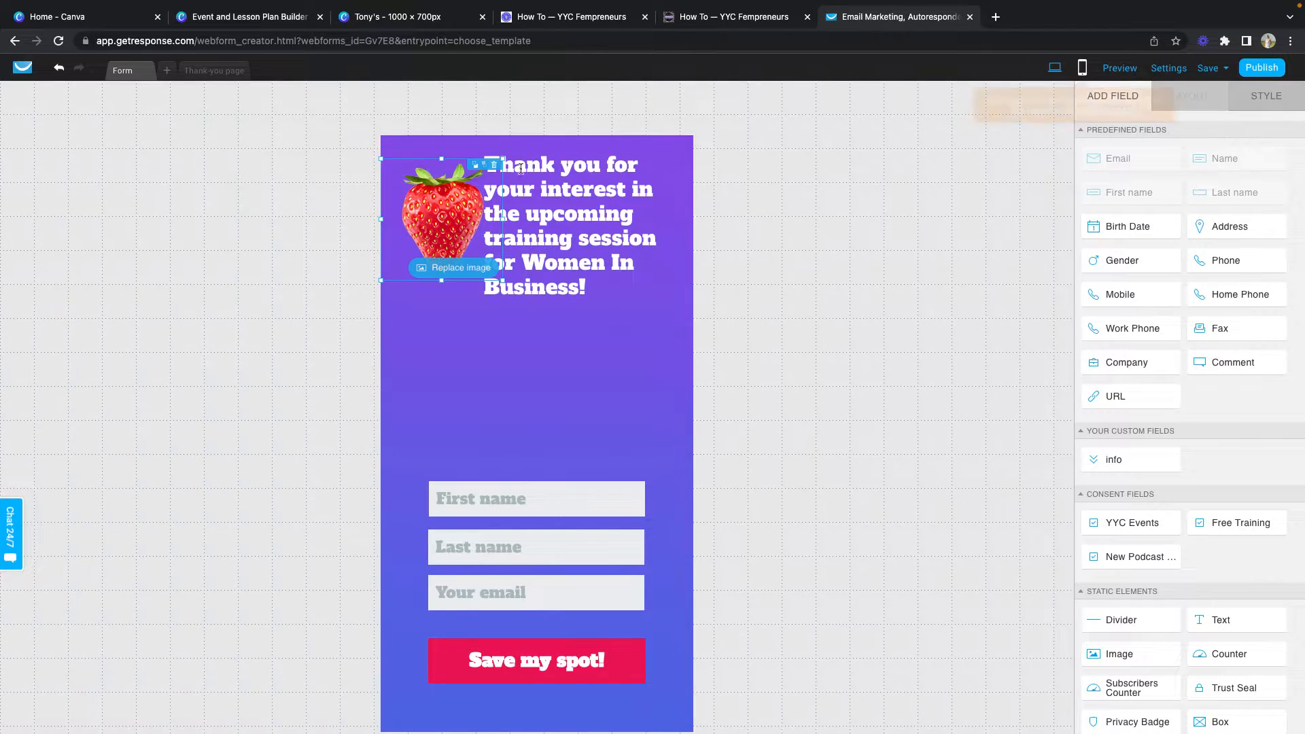
Step: Move the heading clear of the strawberry placeholder and replace the placeholder with the Hello Fempreneur picture
click(601, 200)
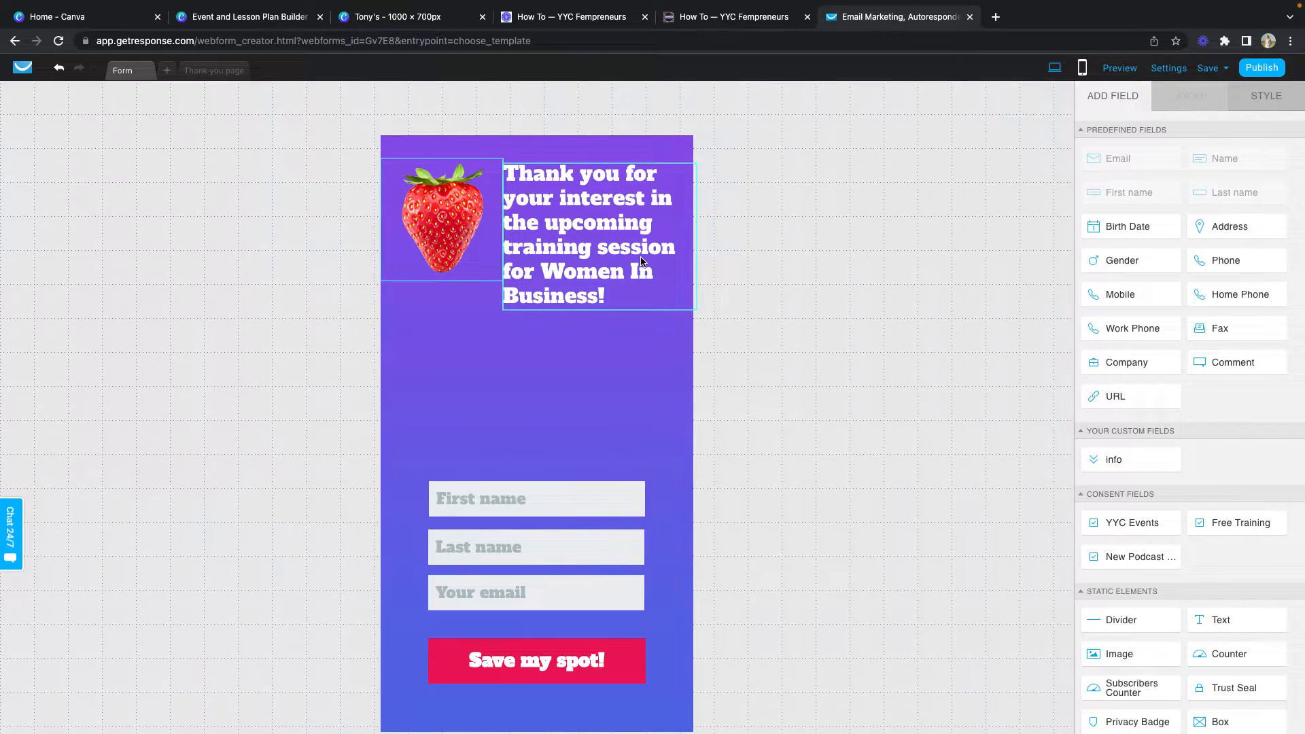
click(478, 175)
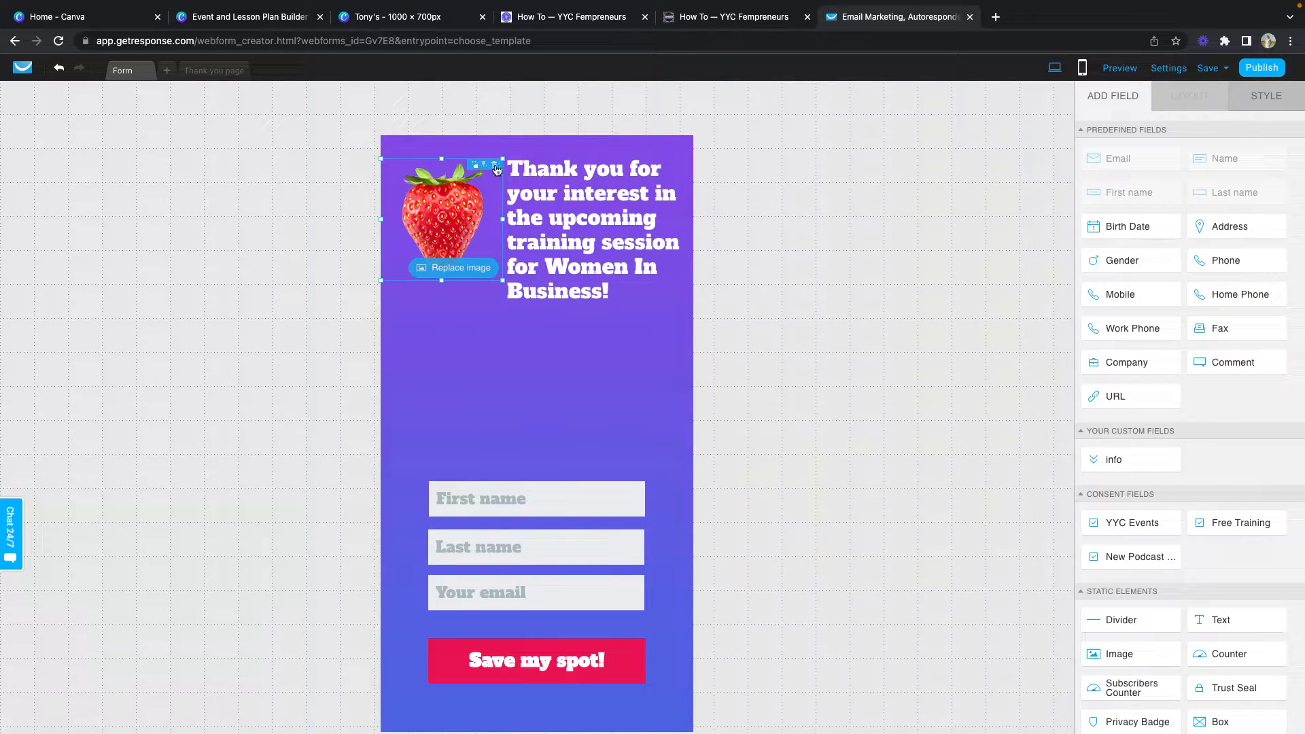
click(463, 269)
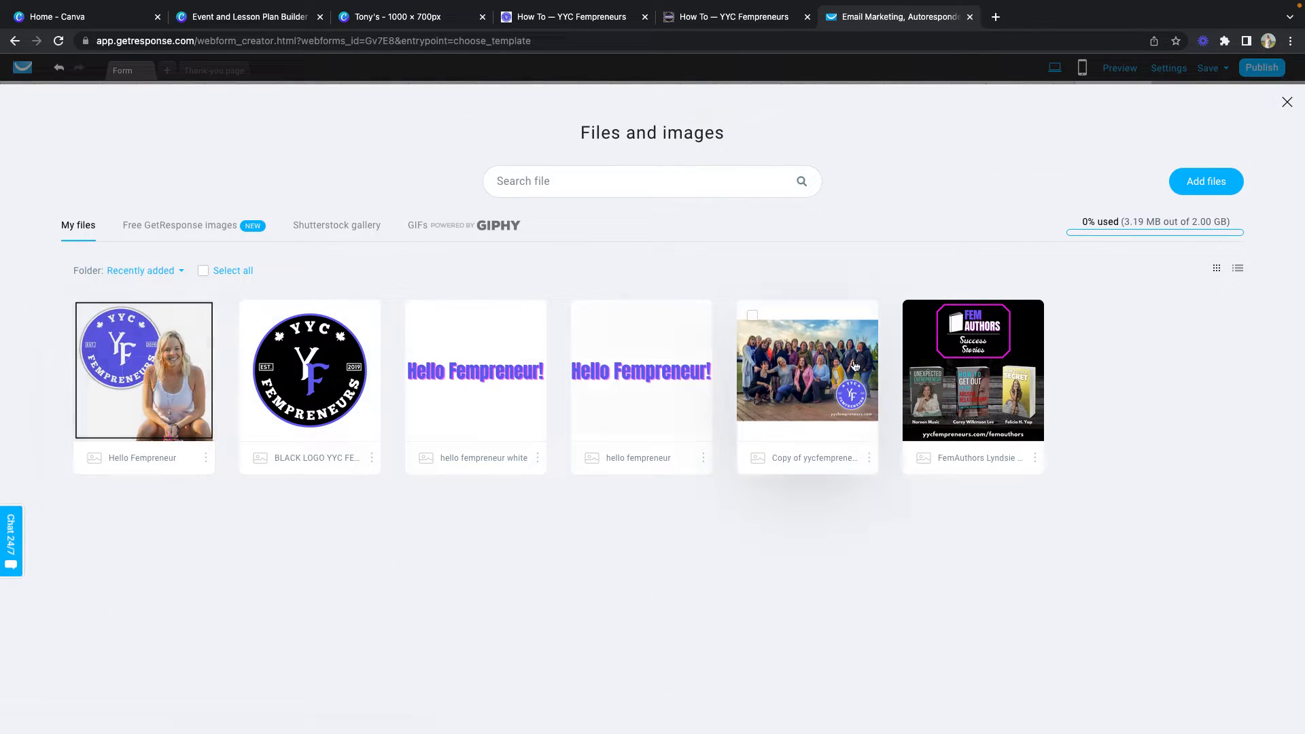
click(108, 373)
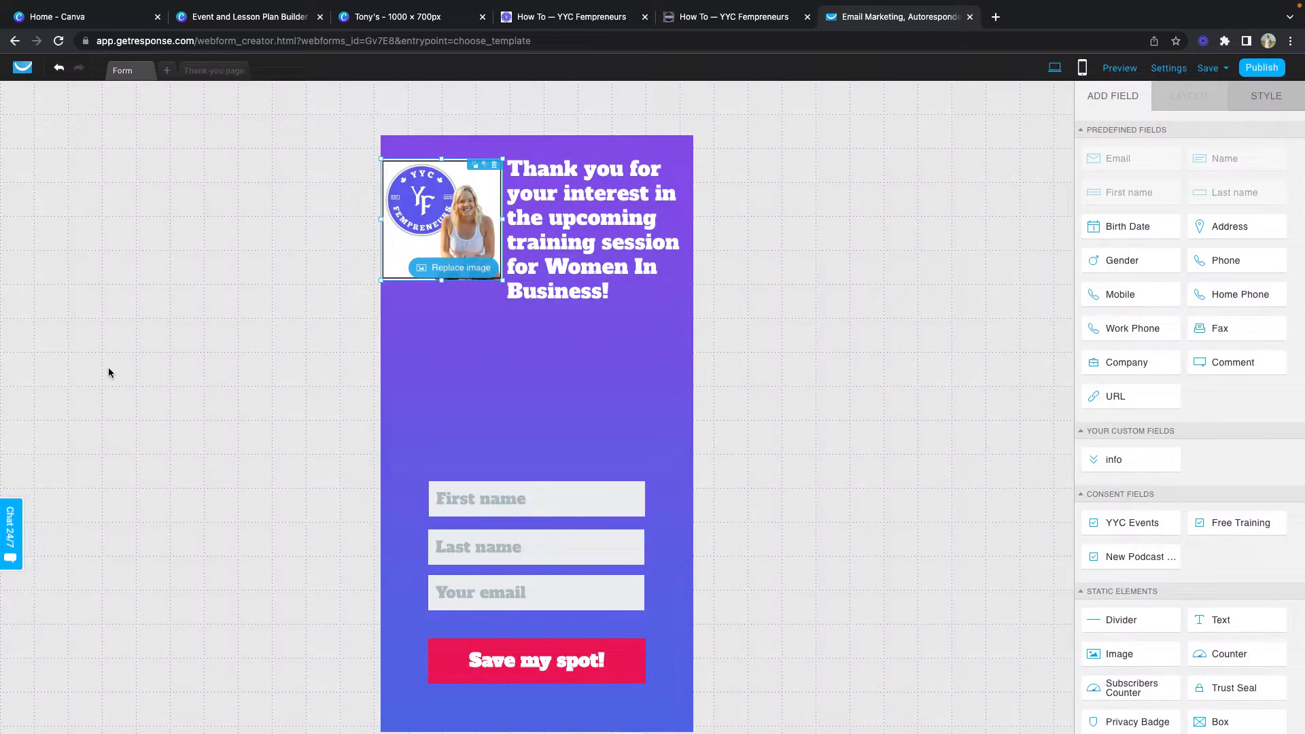
Step: Shrink the heading's text box to stay inside the form and reduce its font size until the whole text fits
click(563, 266)
drag(699, 306, 689, 286)
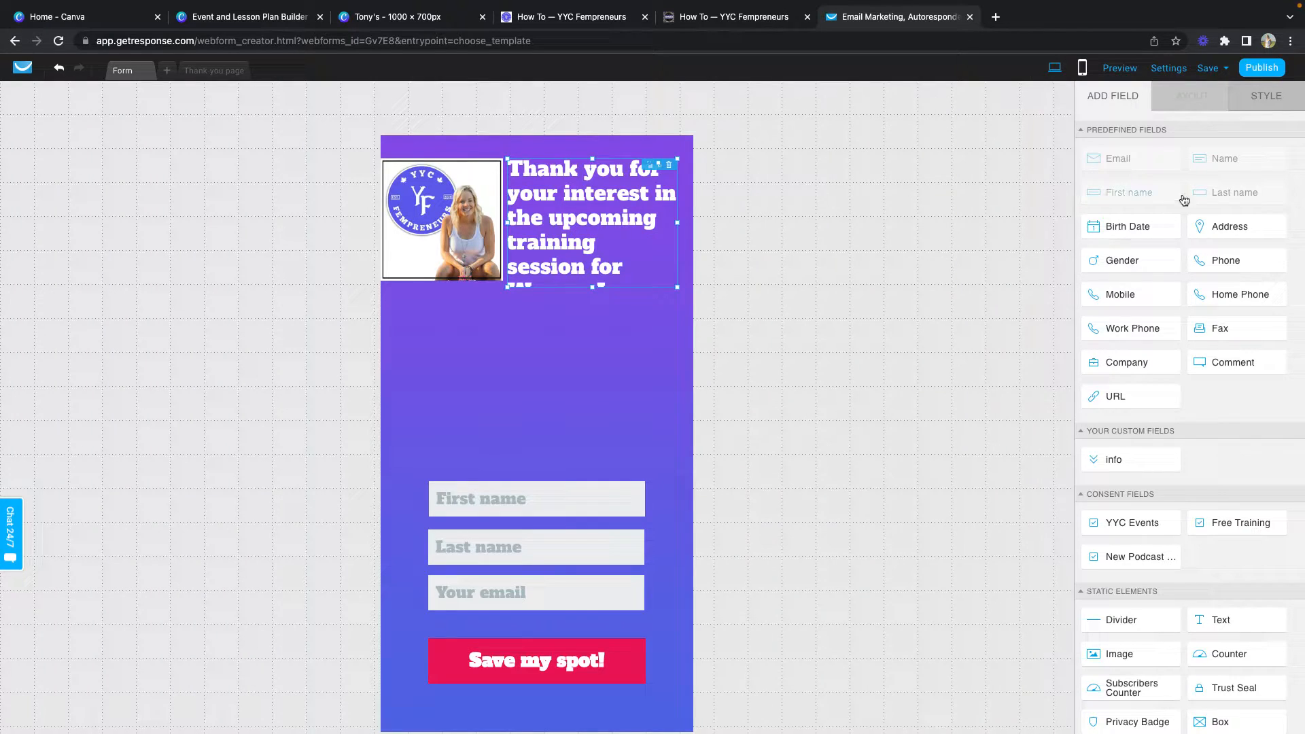
click(1267, 97)
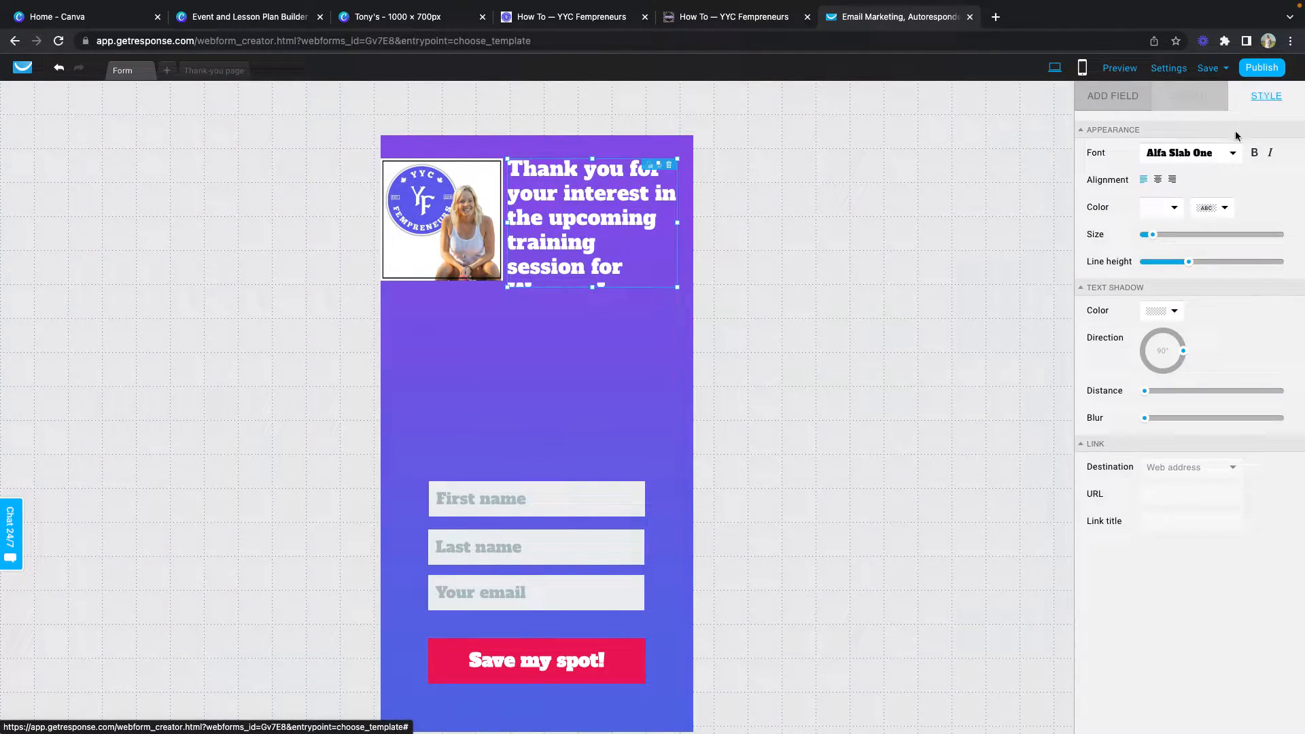
drag(1152, 238, 1161, 236)
click(611, 349)
Step: Shift the heading and the Hello Fempreneur picture slightly right to balance them across the form
drag(598, 231, 609, 229)
click(454, 215)
drag(455, 214, 467, 216)
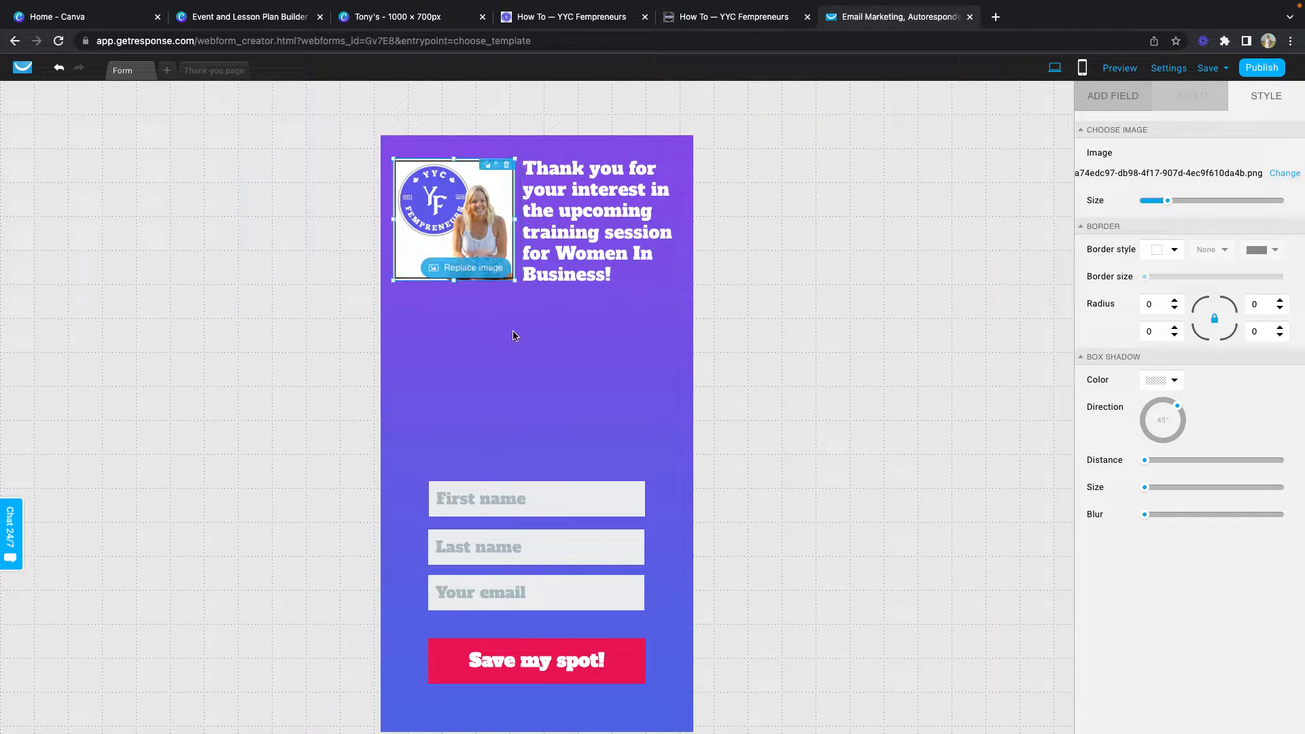
click(514, 337)
Step: Add a text below the picture asking for info and learning interests, ending "I'll send you a sign up link as soon as I have set the date!"
click(1141, 94)
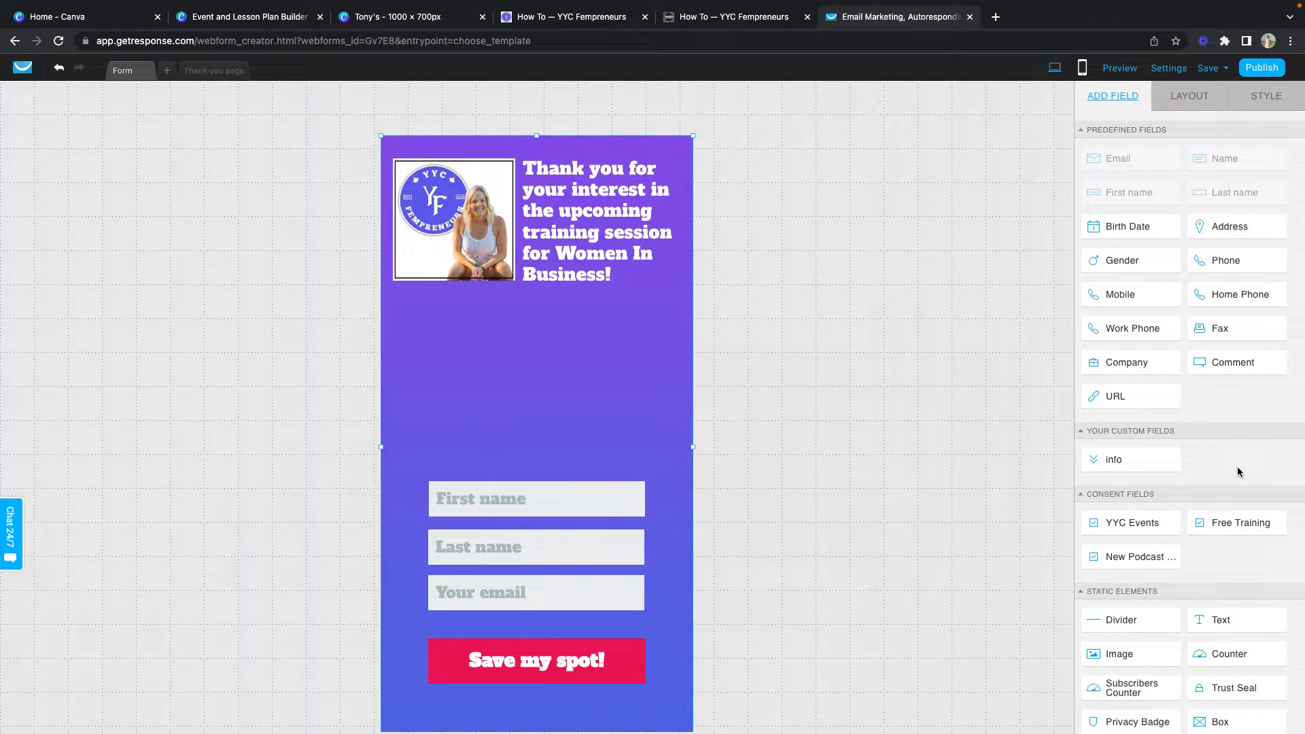
drag(1237, 624, 489, 321)
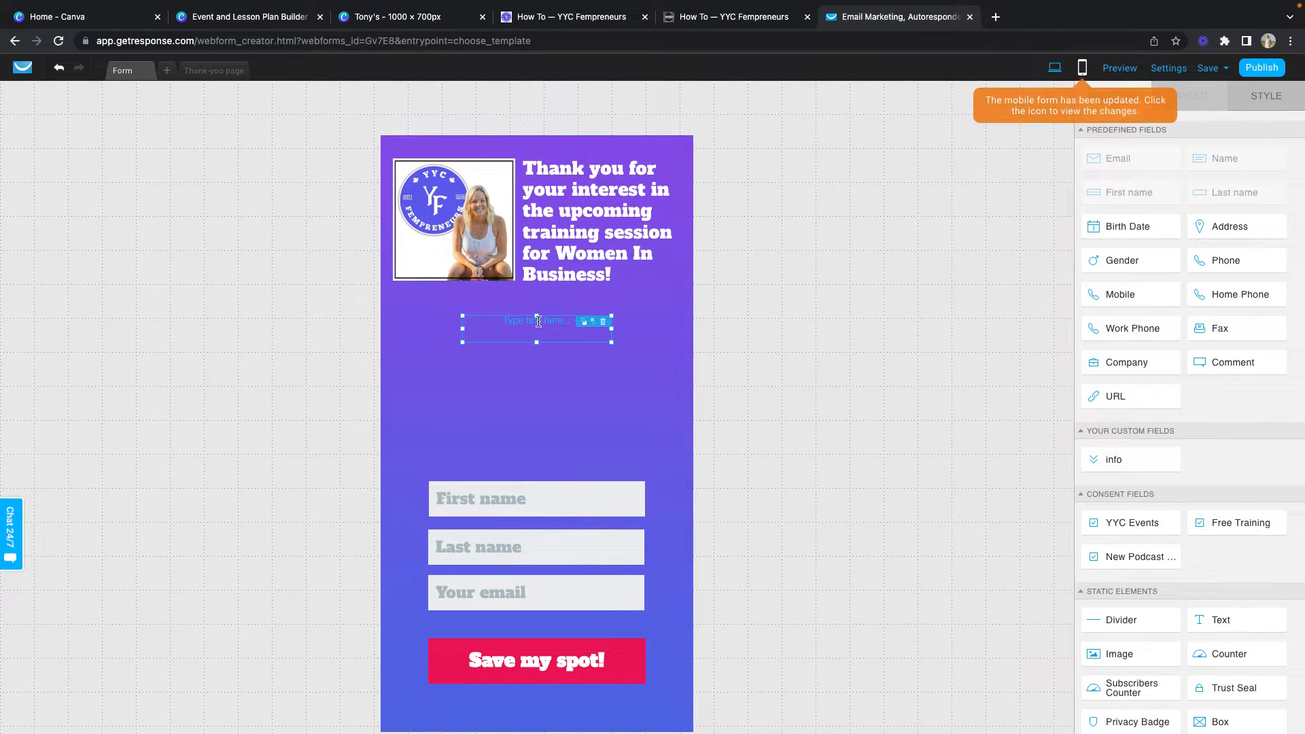
click(538, 322)
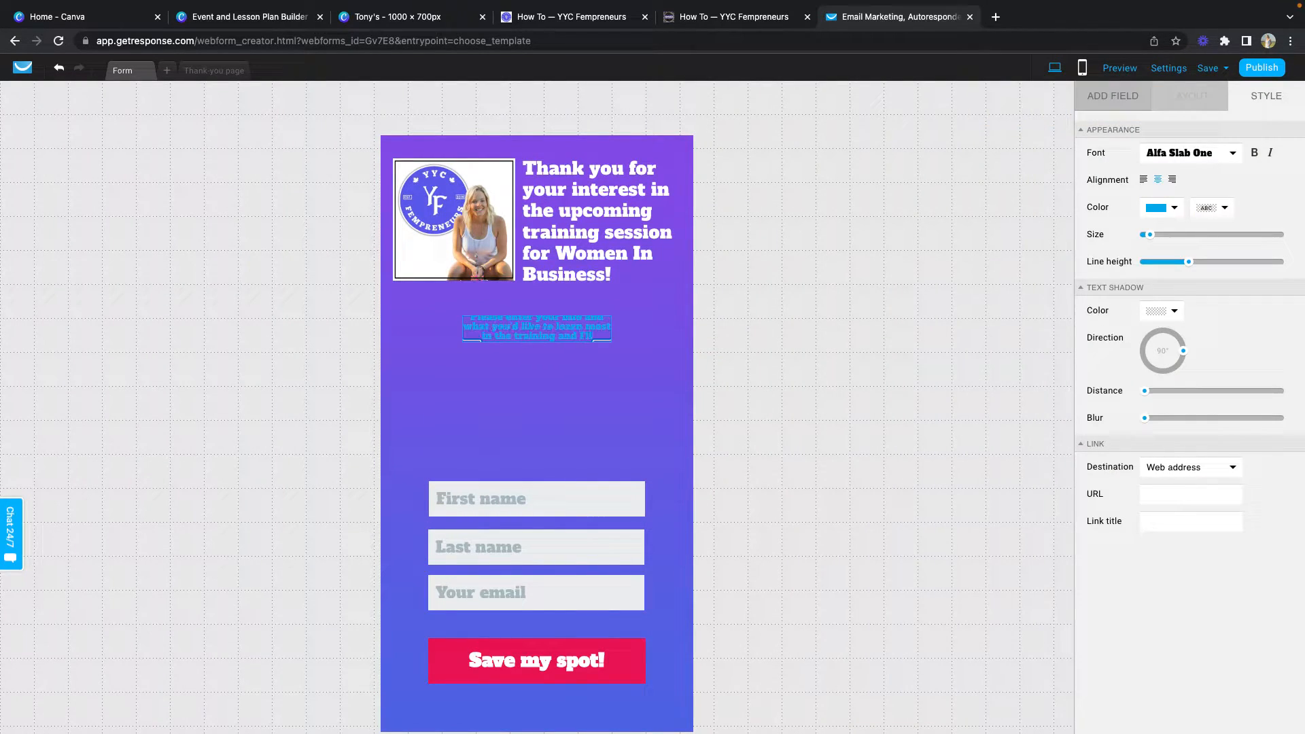
text(send you a sign up link as soon)
text( as)
text( I have set the date!)
click(544, 406)
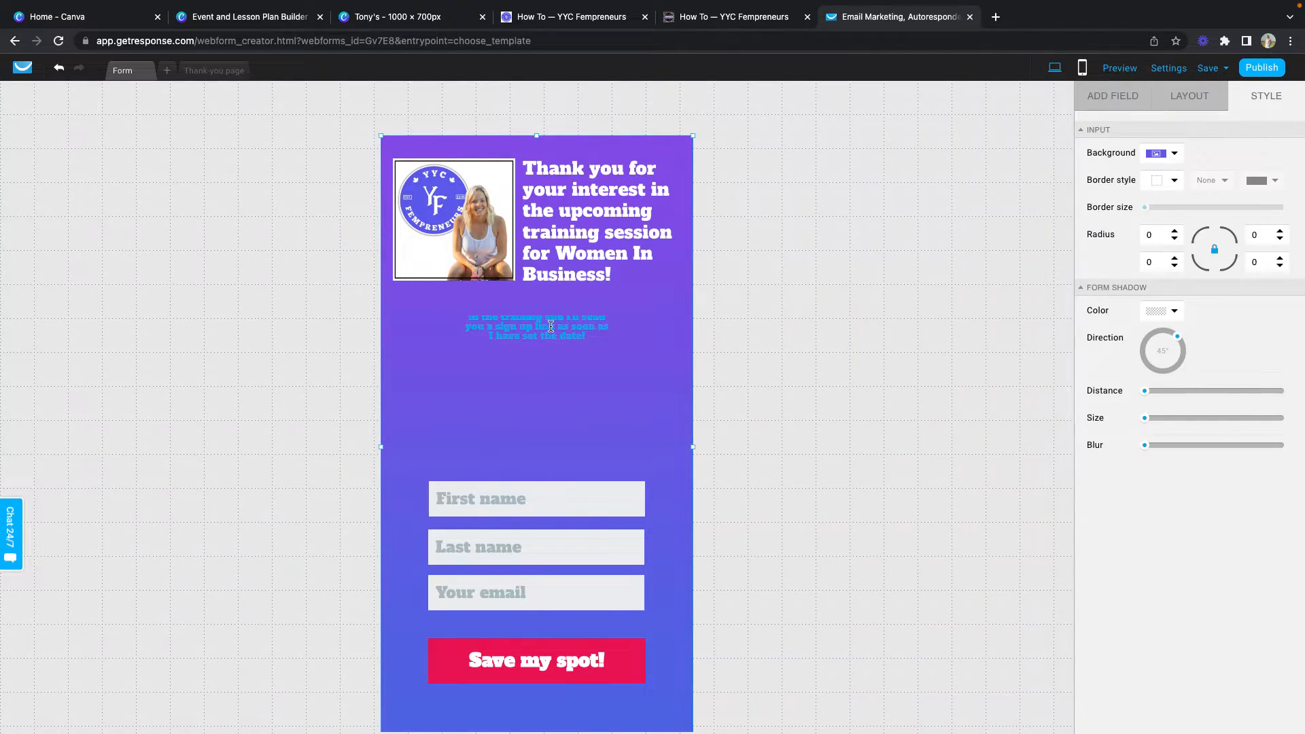
Step: Increase the font size of the instruction text and enlarge its box downward and to both sides to show every line
drag(1154, 233, 1158, 234)
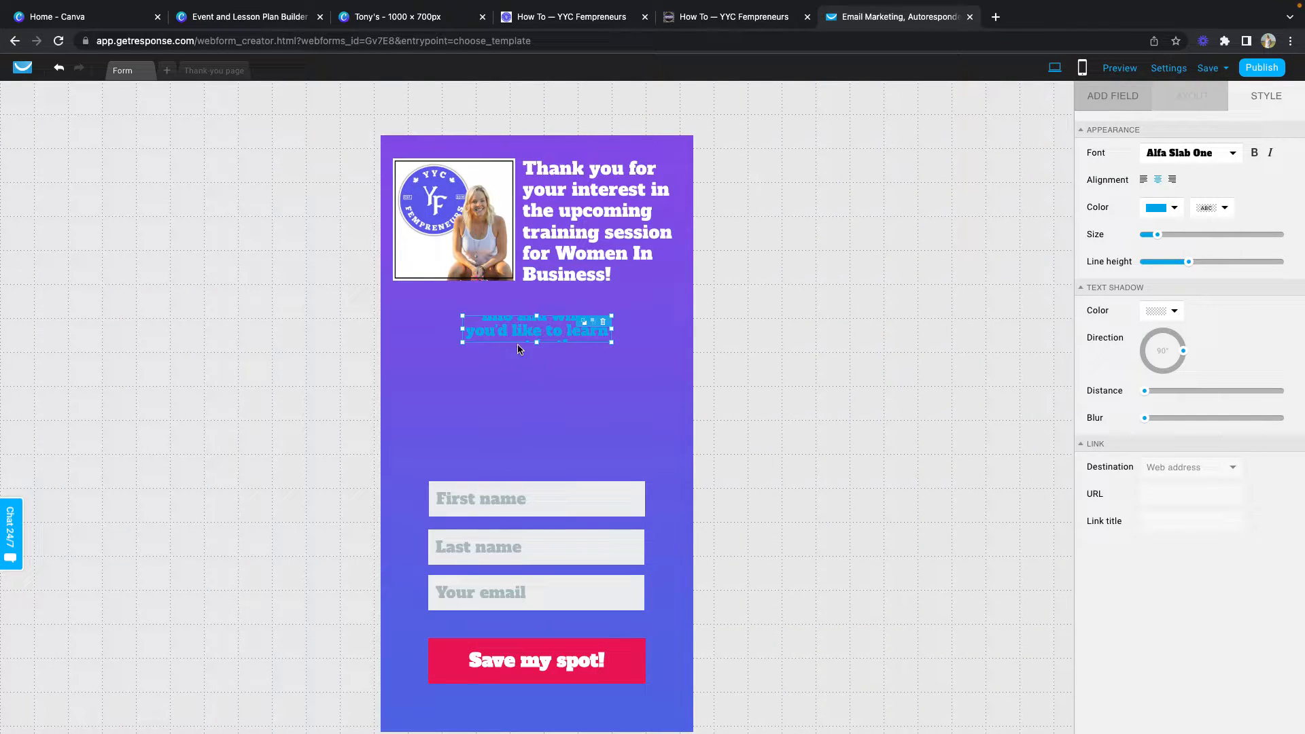
drag(535, 341, 535, 410)
drag(462, 363, 402, 363)
drag(613, 363, 633, 368)
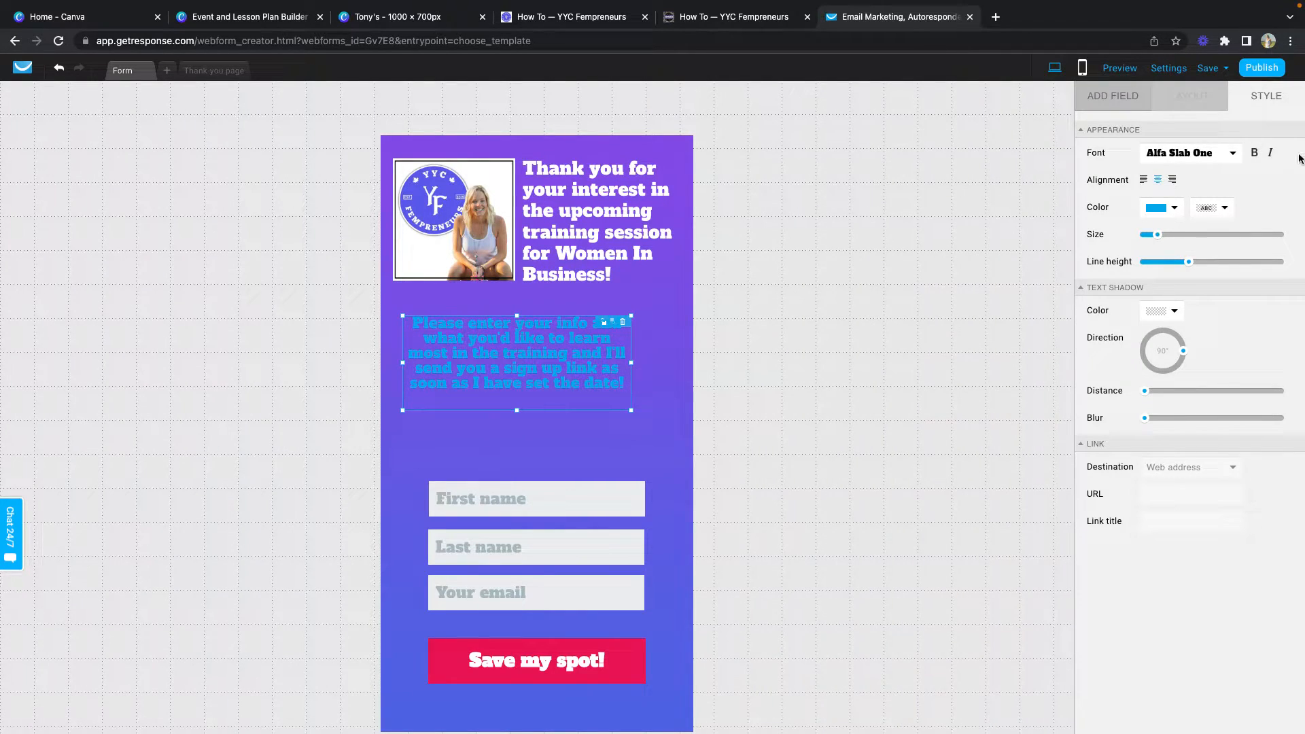
Step: Set the instruction text's font to Archivo Black and its color to white
click(1210, 153)
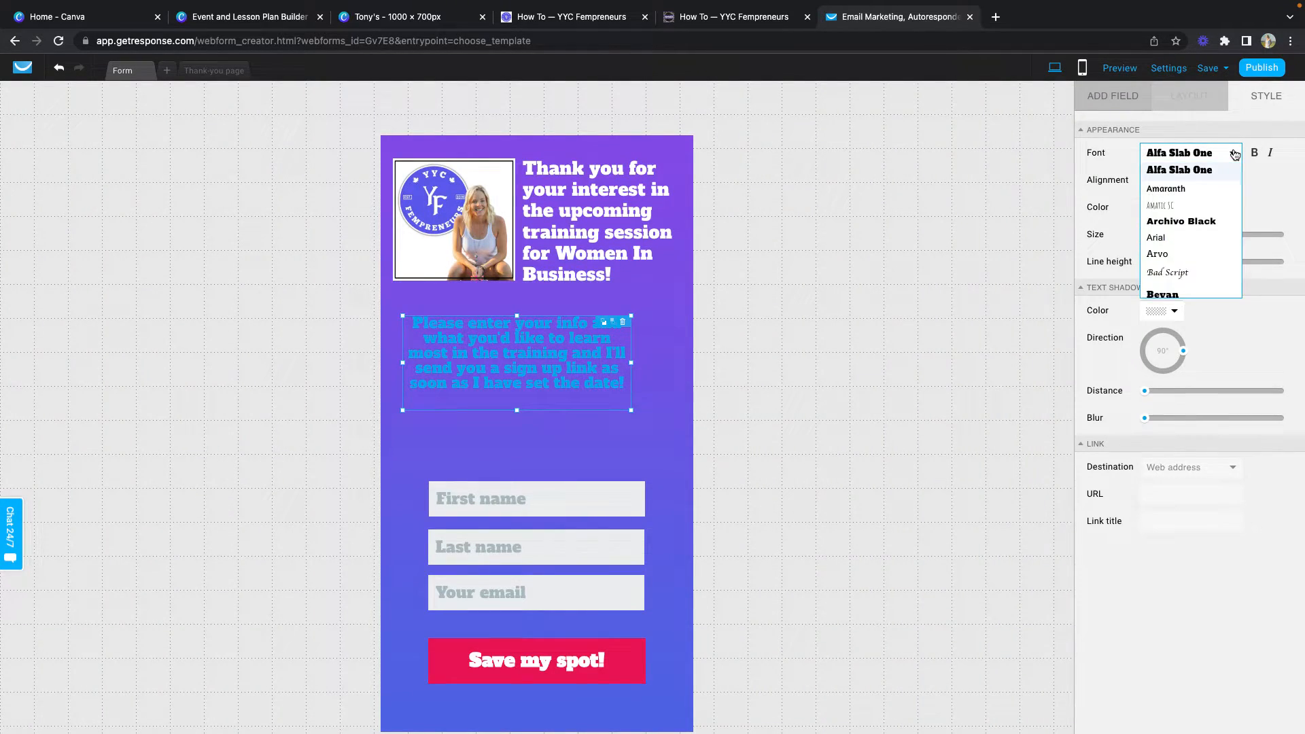
click(1201, 222)
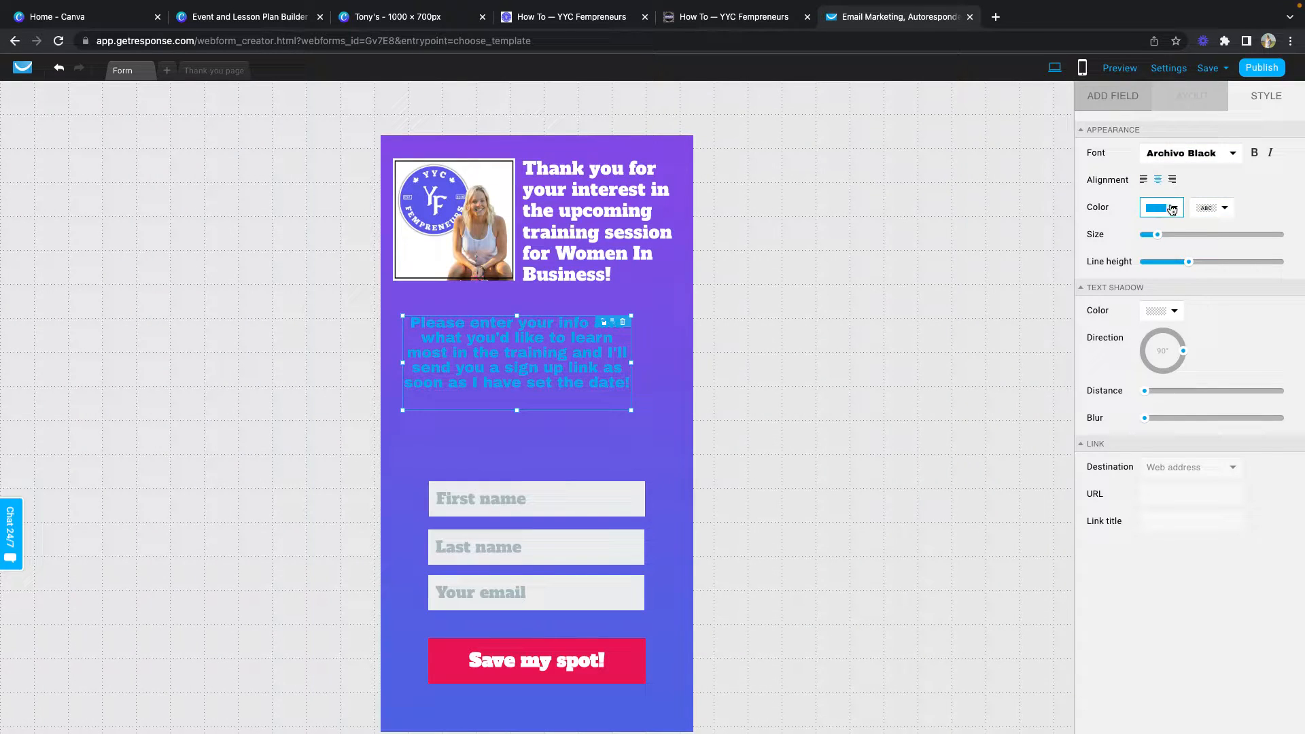
click(1170, 209)
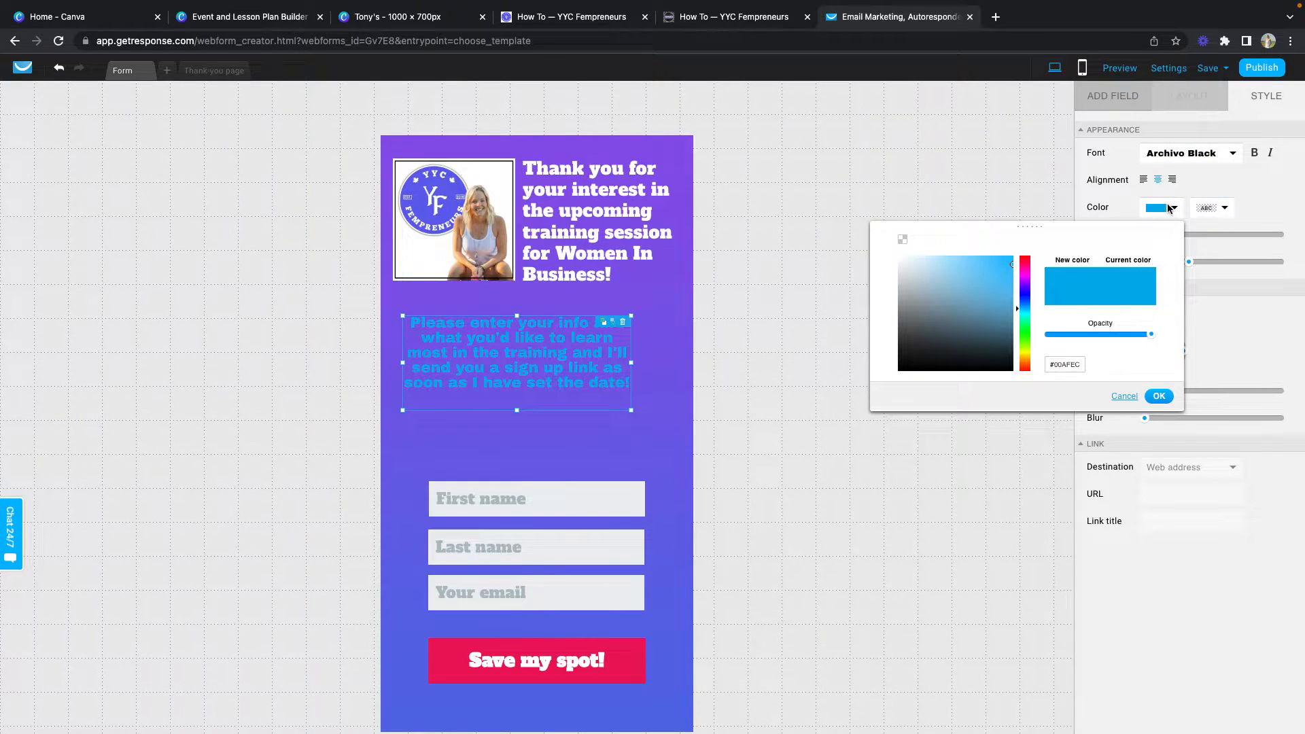
click(900, 260)
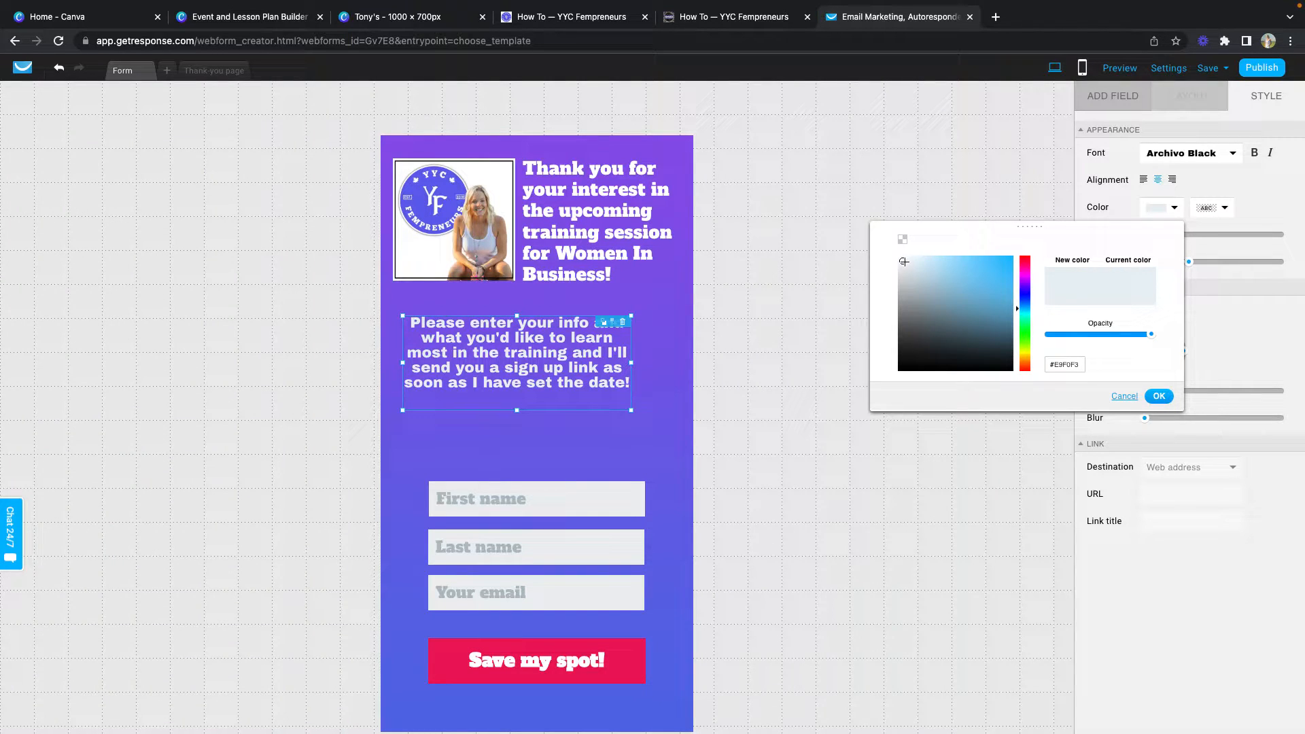
click(581, 339)
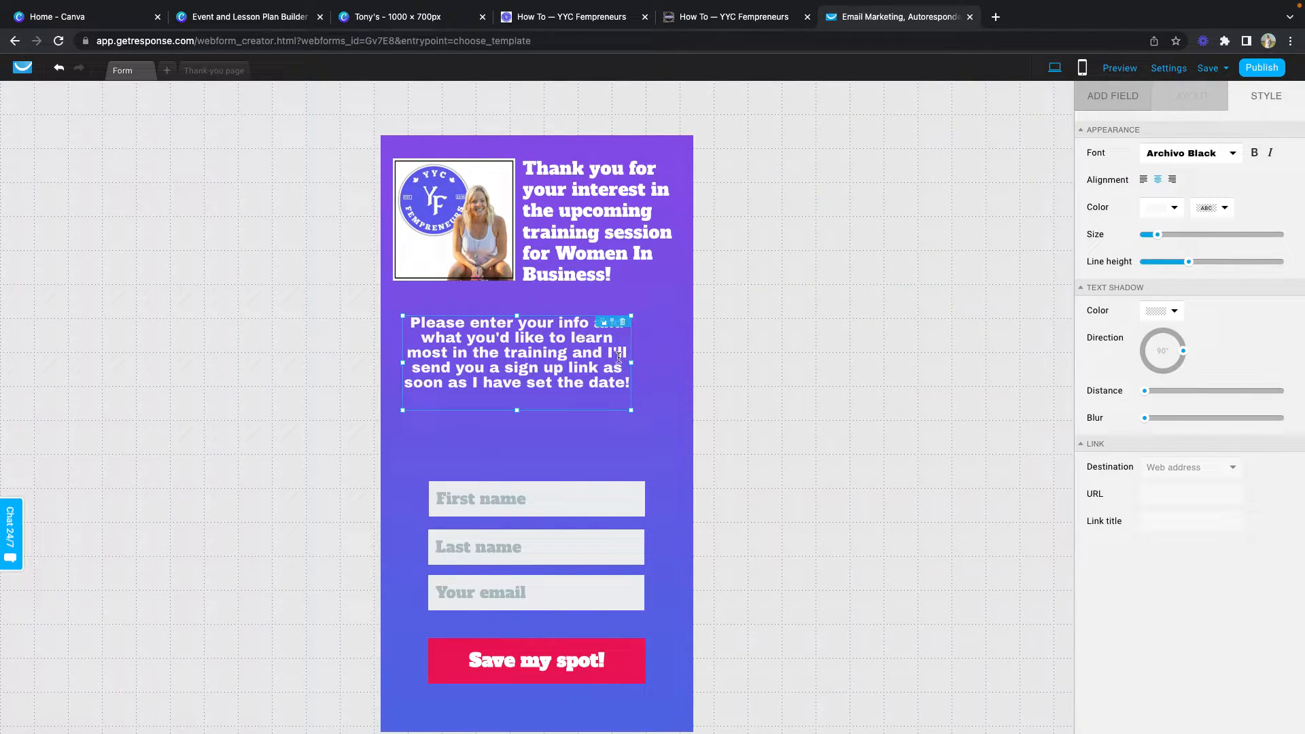
Step: Widen the instruction text box to the form's right edge
drag(632, 364, 693, 364)
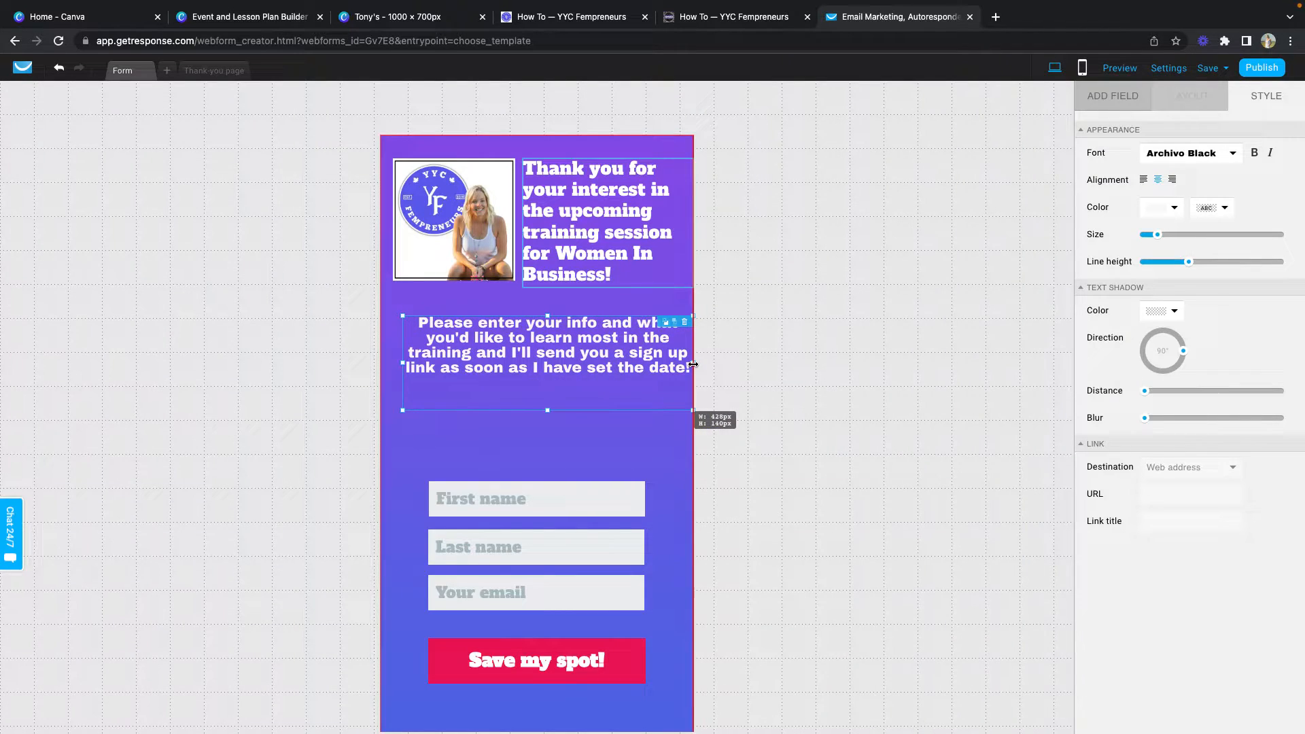
click(655, 439)
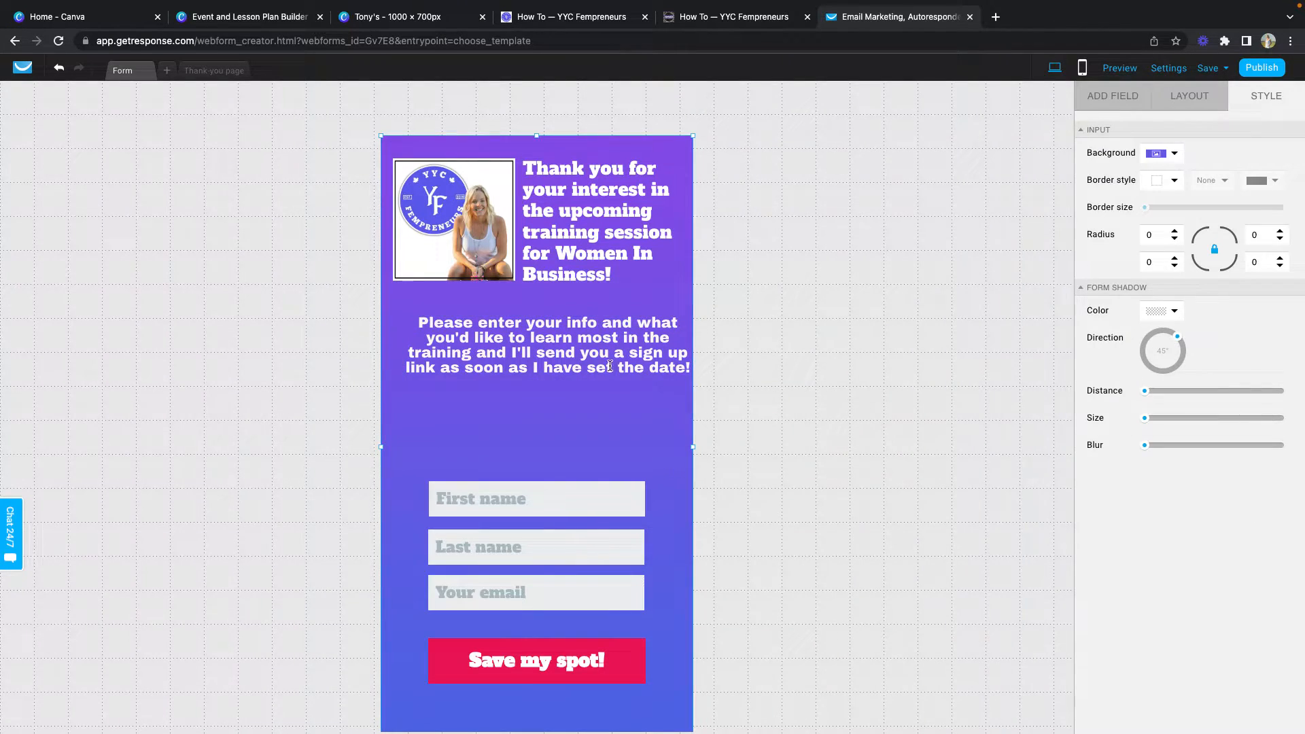
click(652, 407)
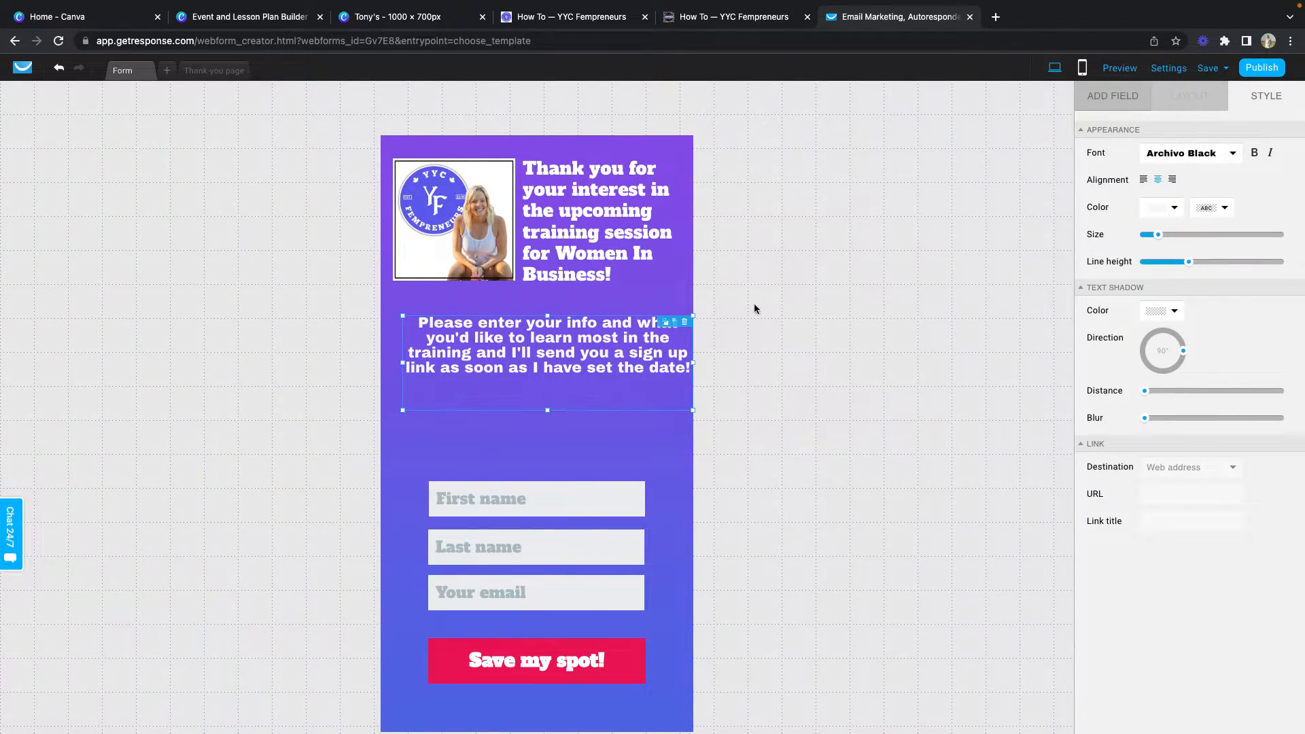
Step: Italicize the instruction text and move it up, centered on the form just below the picture and heading
click(1270, 153)
click(661, 437)
drag(639, 359, 624, 341)
click(623, 465)
Step: Move the First name, Last name and Your email fields up below the instruction text with even spacing
drag(580, 490, 575, 398)
drag(571, 547, 582, 451)
drag(554, 598, 556, 515)
click(571, 570)
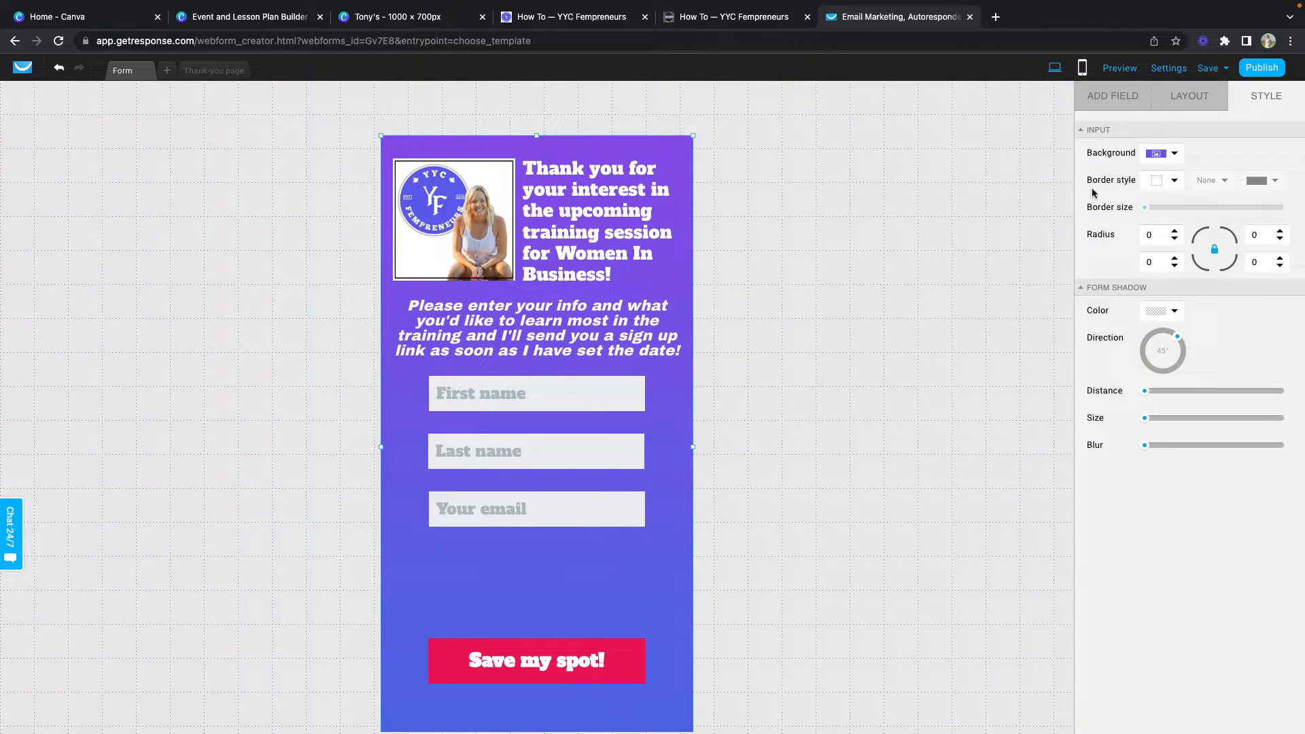
Step: Add a Comment field between the Your email field and the Save my spot! button
click(1114, 97)
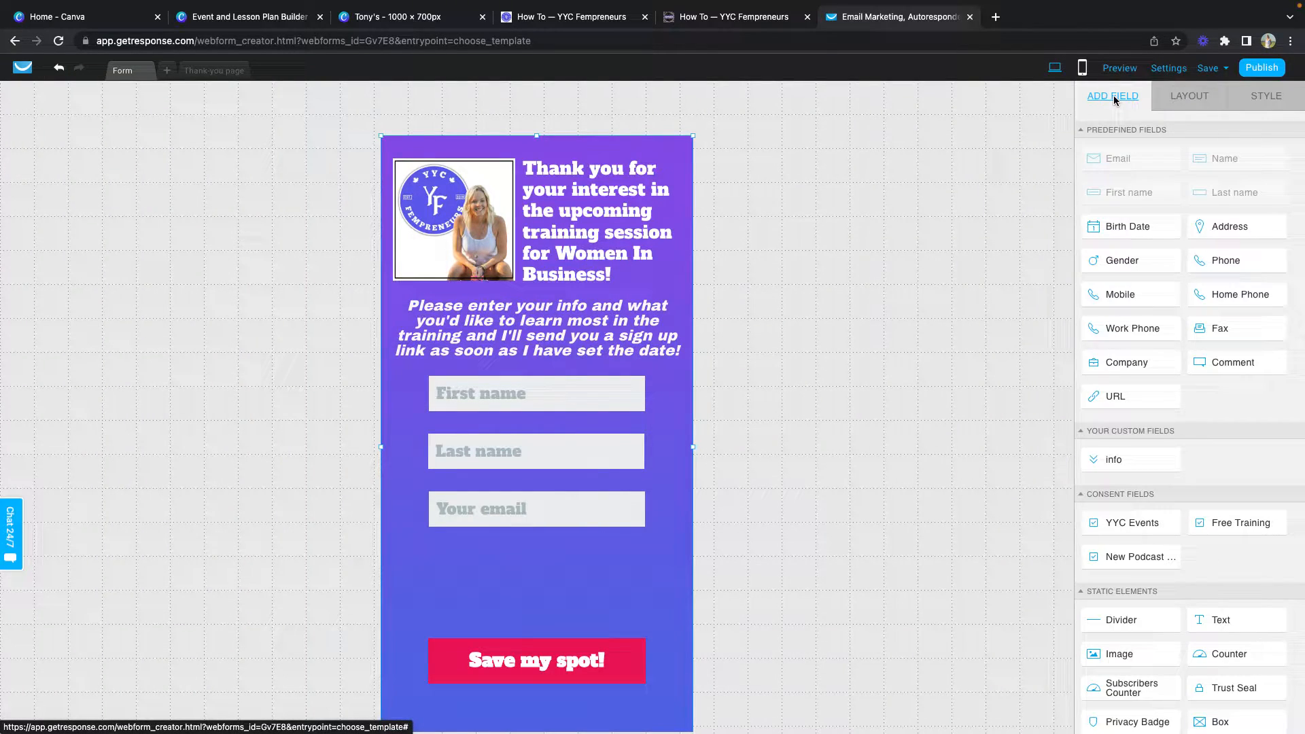
drag(1252, 365, 476, 596)
drag(538, 574, 545, 596)
scroll(535, 589, down, 2)
Step: Move the Your email field up to match the spacing between the First name and Last name fields
drag(537, 482, 536, 509)
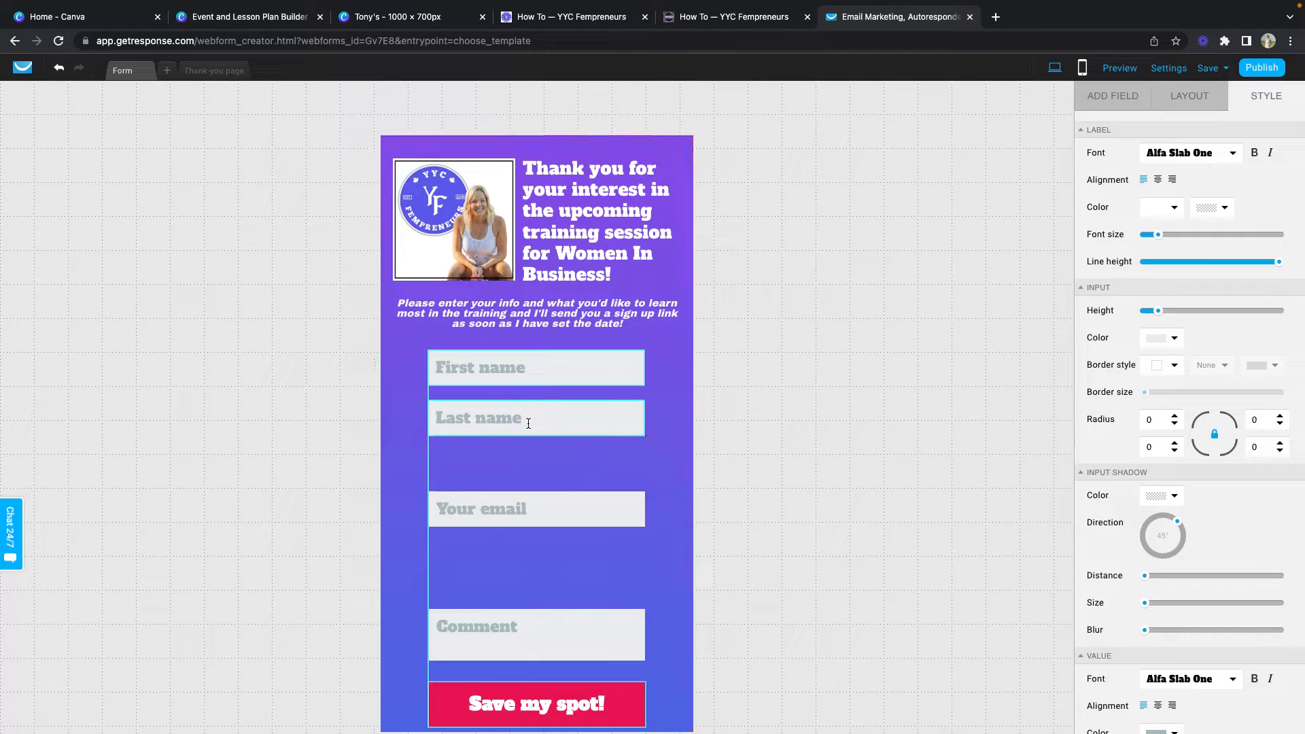
drag(536, 507, 532, 467)
Step: Add an italic text above the Comment field: "What would you like to learn? Thank you for helping me build a valuable training experience for you!"
click(557, 307)
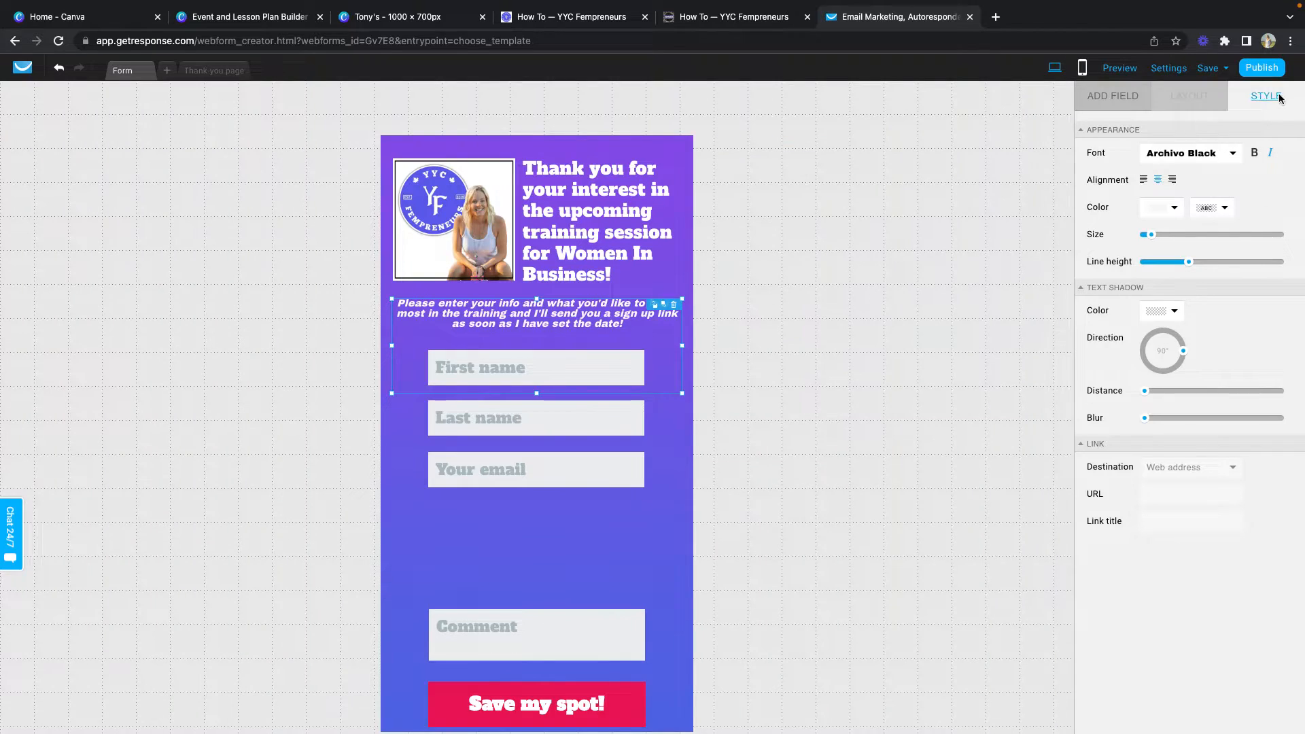
click(1112, 95)
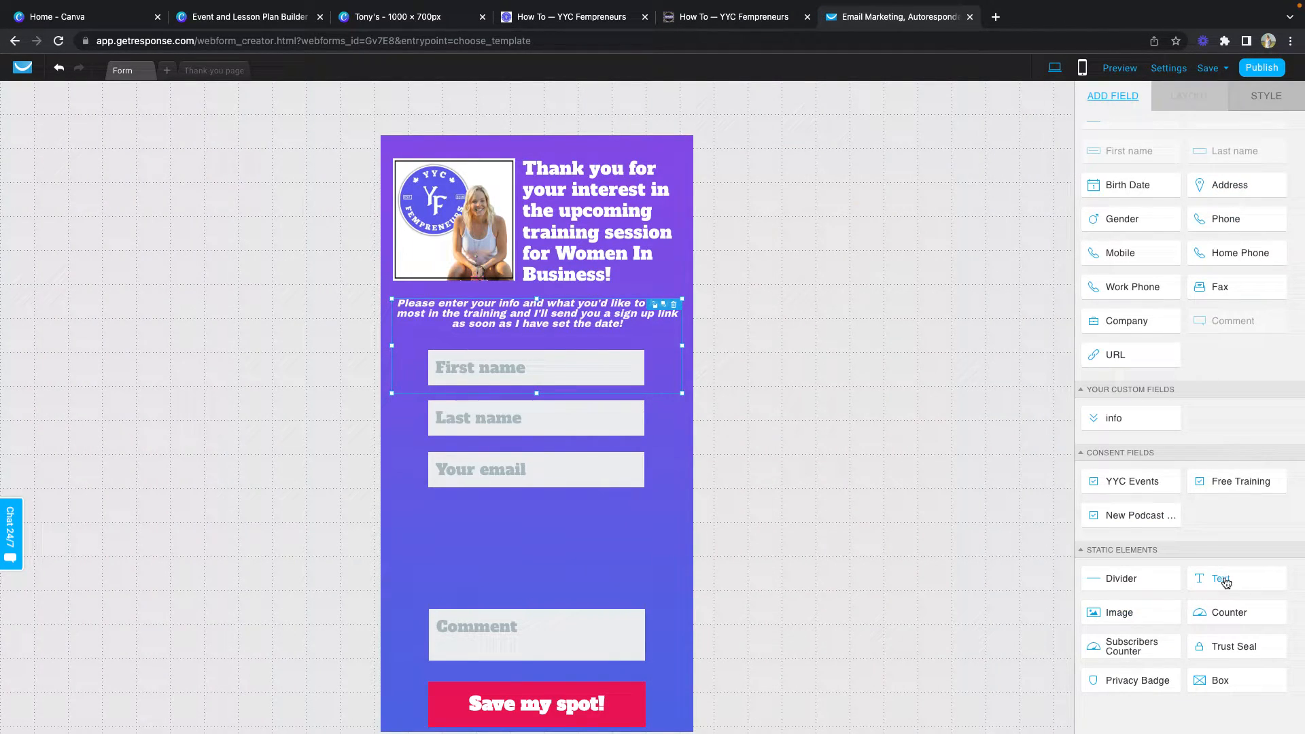
drag(1221, 577, 539, 535)
double_click(539, 534)
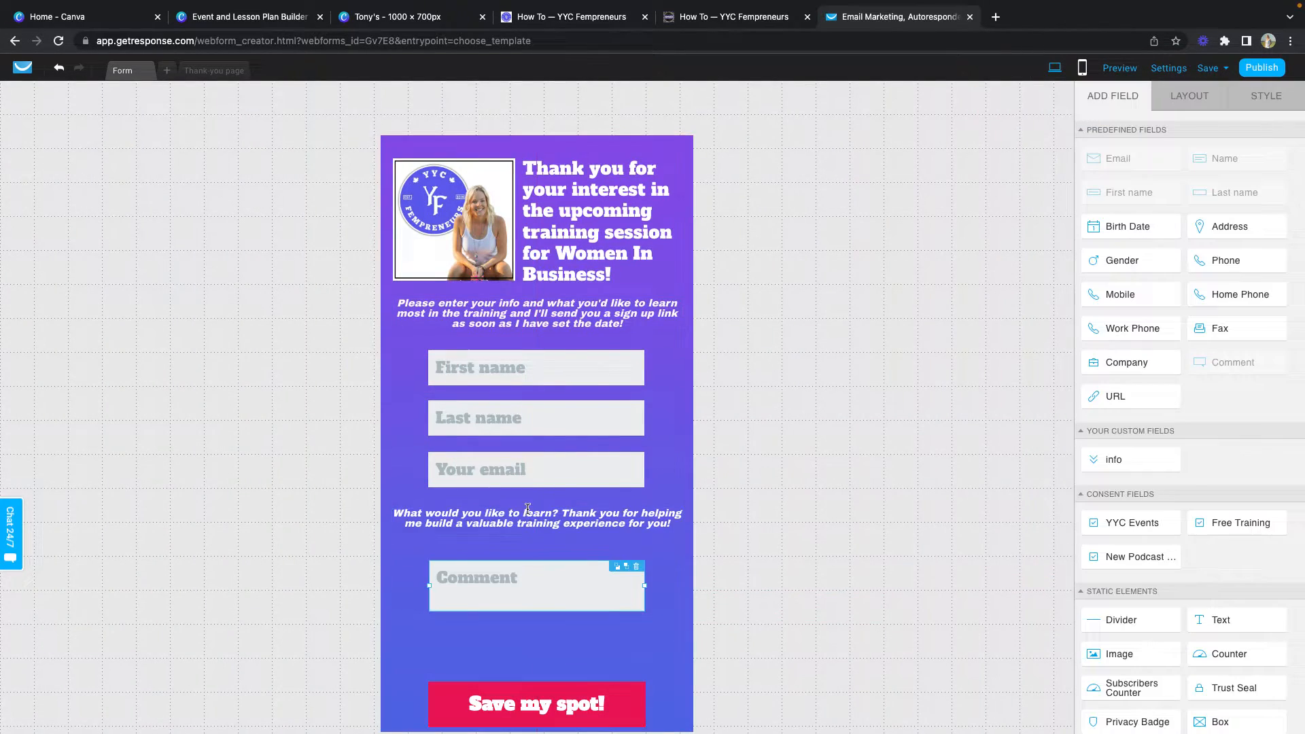
drag(526, 517, 528, 536)
Step: Change the Save my spot! button's label to "Submit!" and set its font to Archivo Black
click(552, 686)
scroll(535, 637, down, 2)
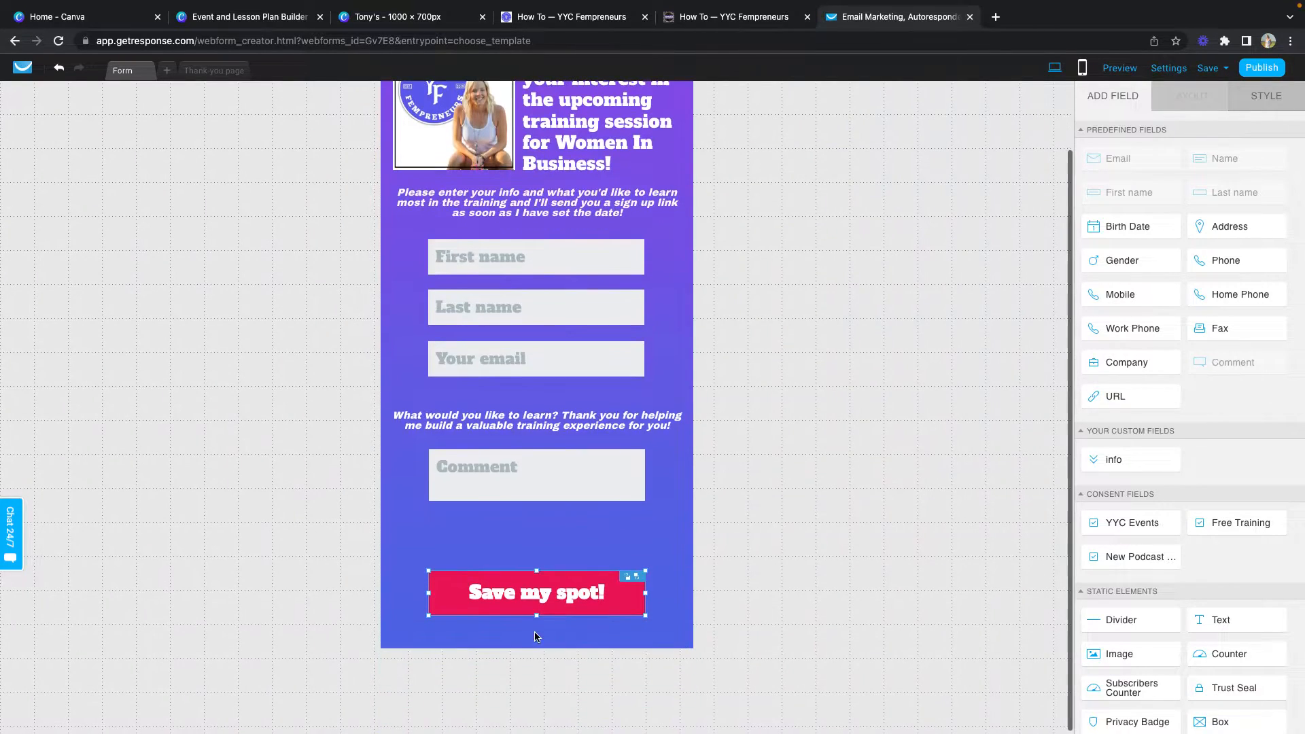
double_click(537, 592)
text(Submit!)
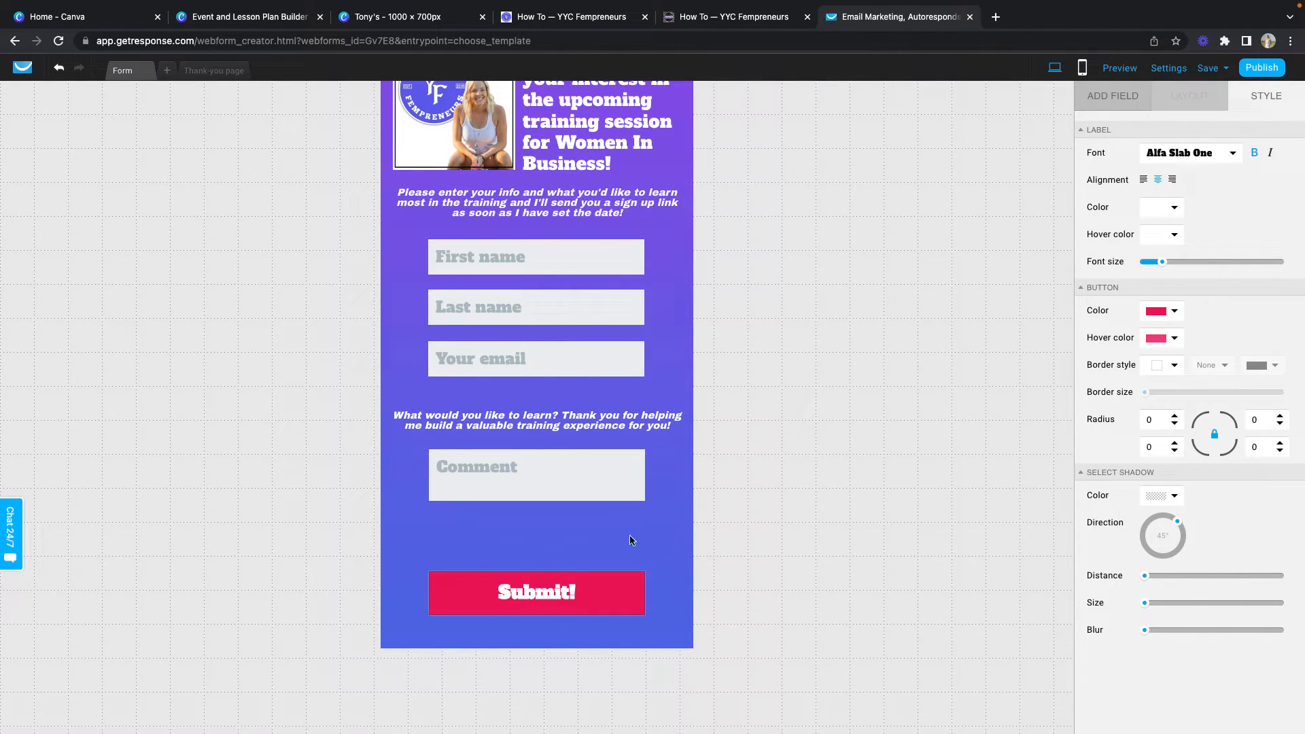
triple_click(571, 596)
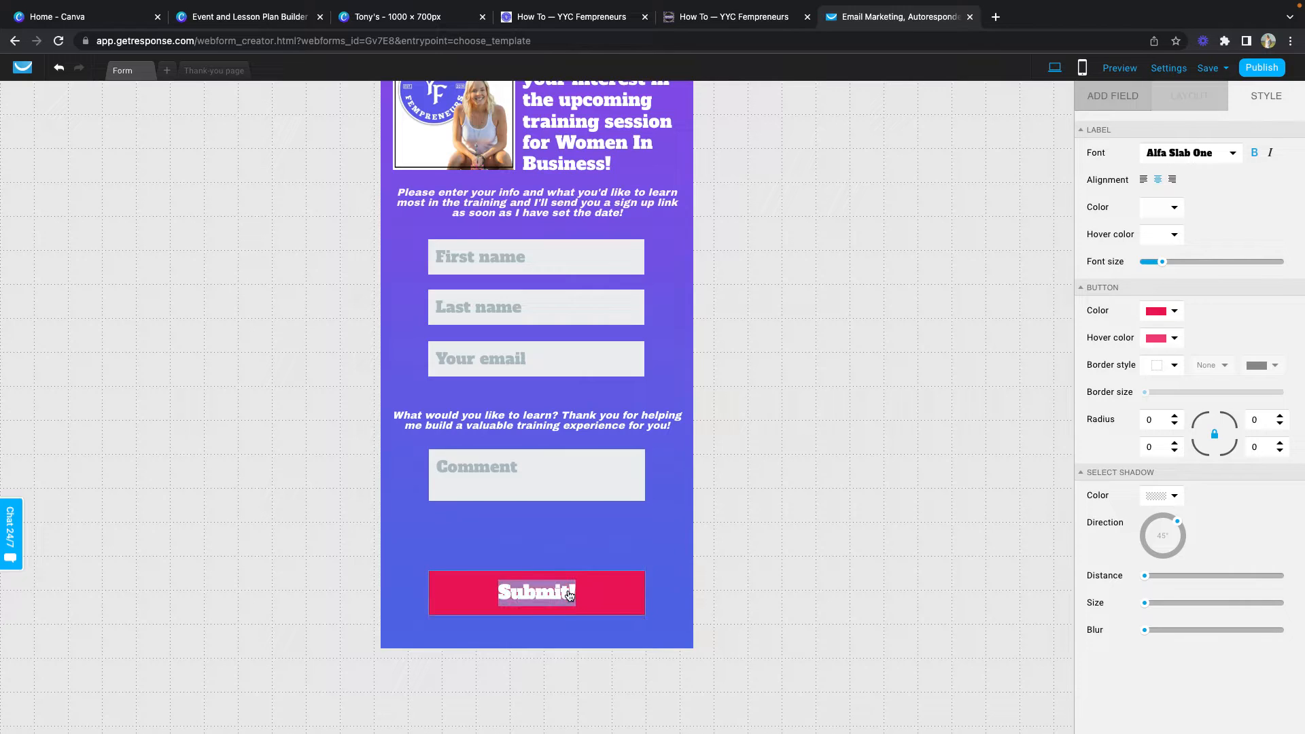
click(1233, 155)
click(1201, 223)
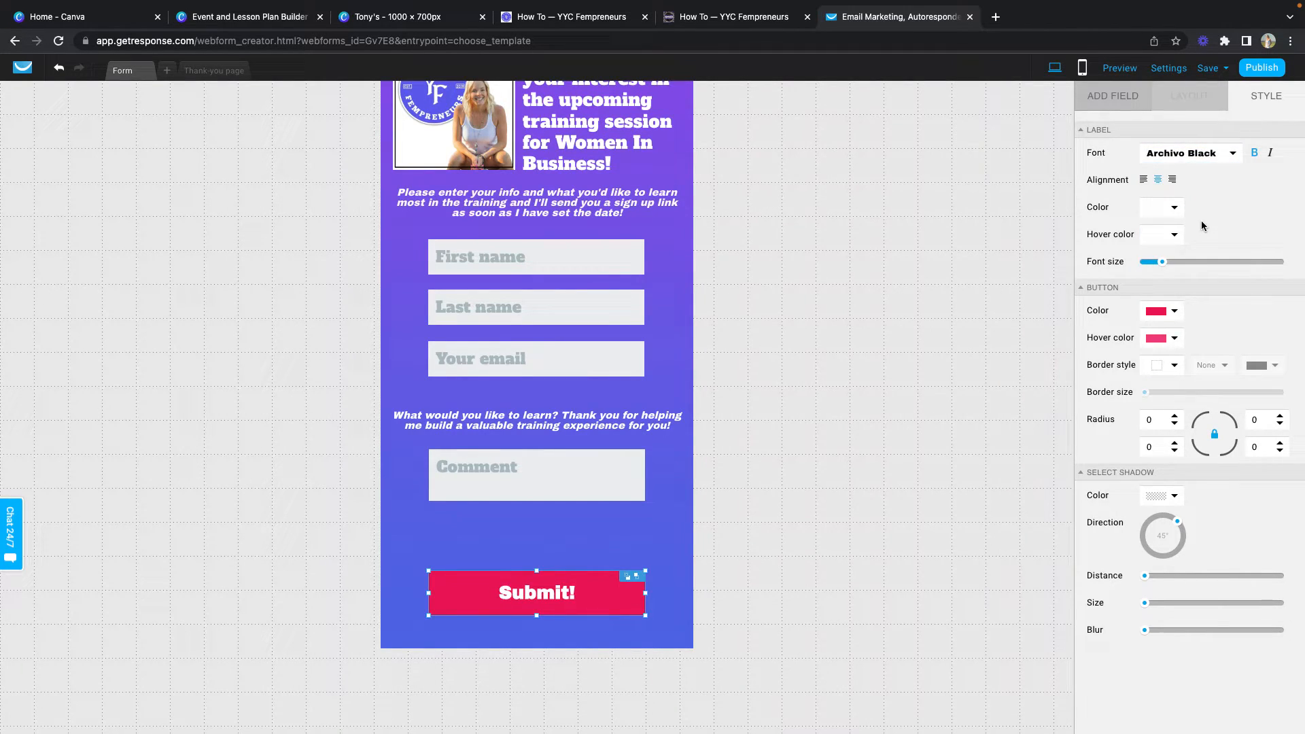
Step: Narrow the Submit! button and move it up, centered below the Comment field
drag(645, 593, 573, 564)
click(628, 567)
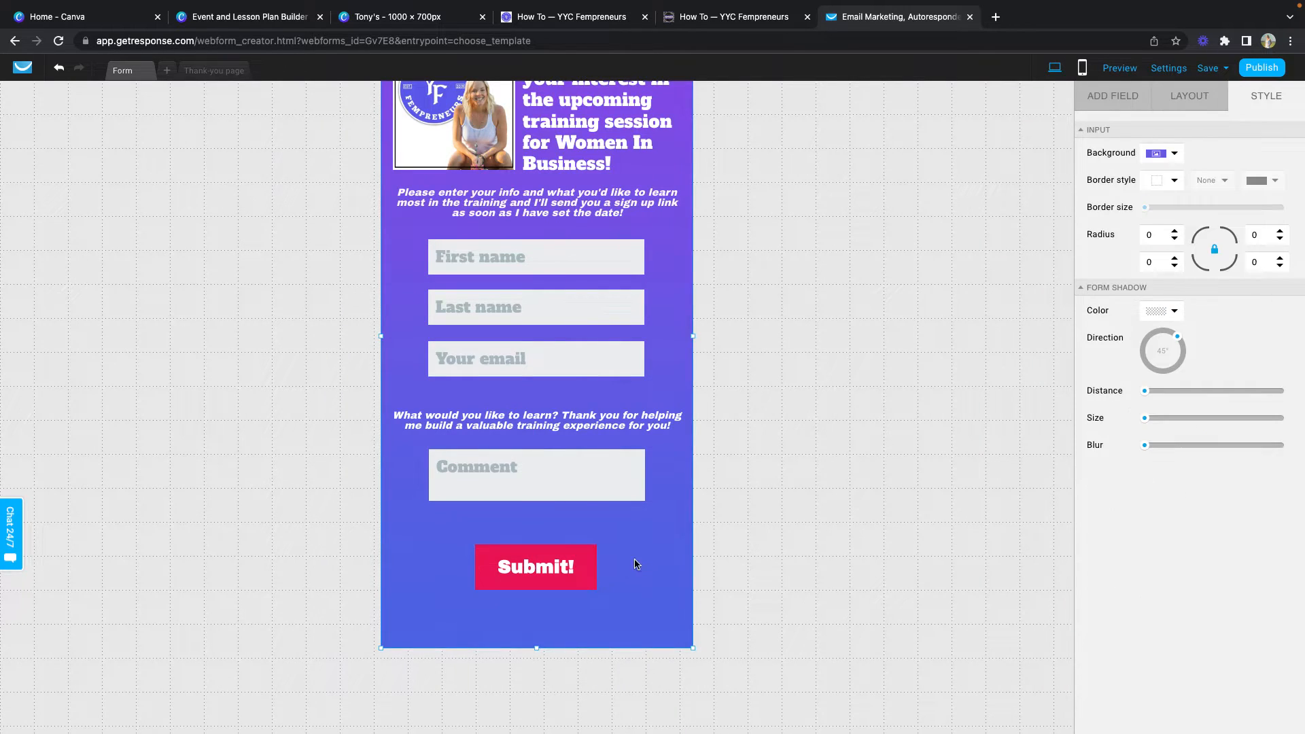
scroll(653, 539, up, 2)
scroll(652, 539, down, 2)
Step: Check the Submit! button's solid color settings and keep its red color
click(588, 577)
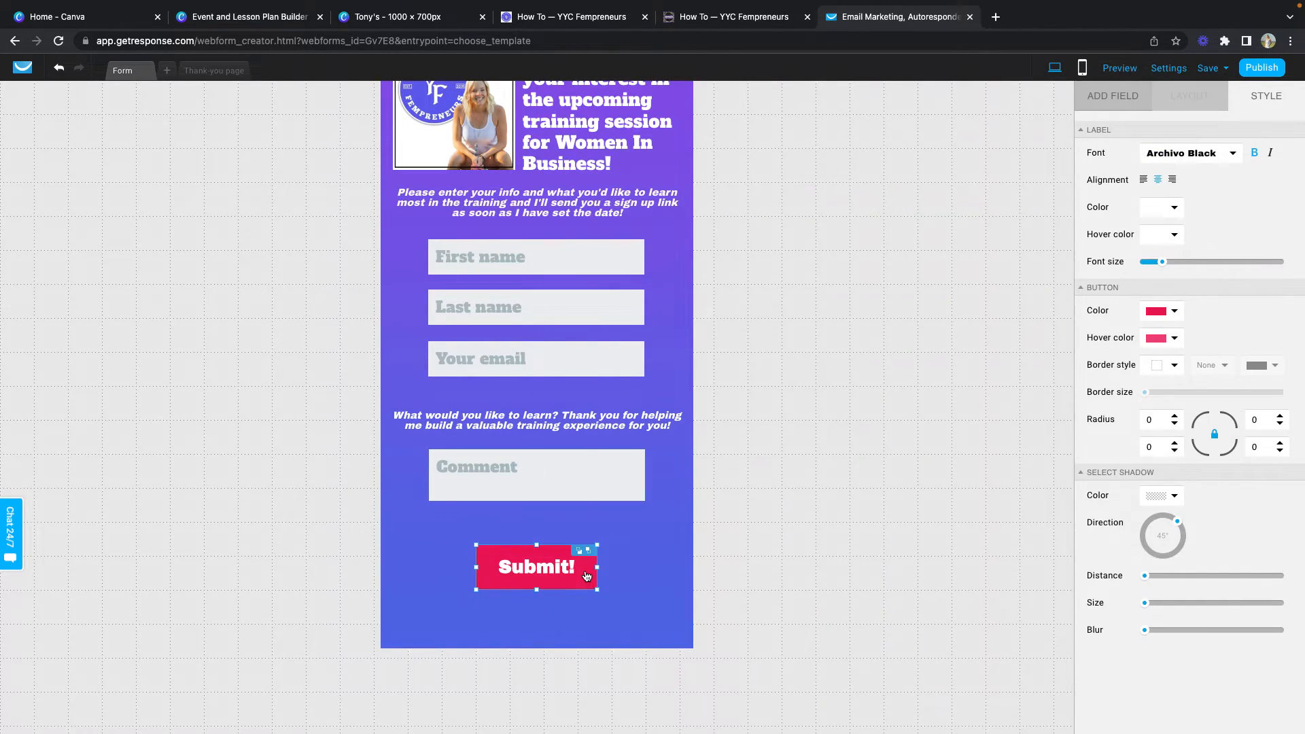
drag(587, 576, 587, 577)
click(1173, 311)
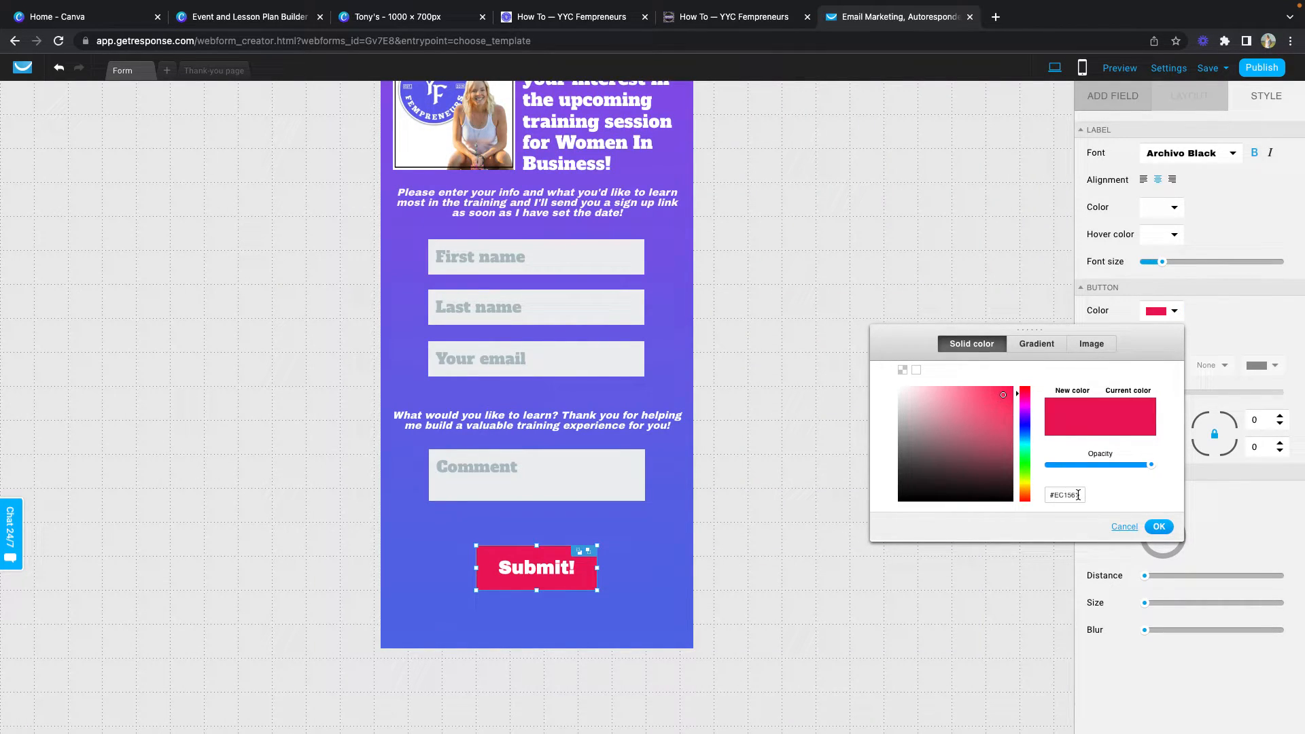
click(1159, 528)
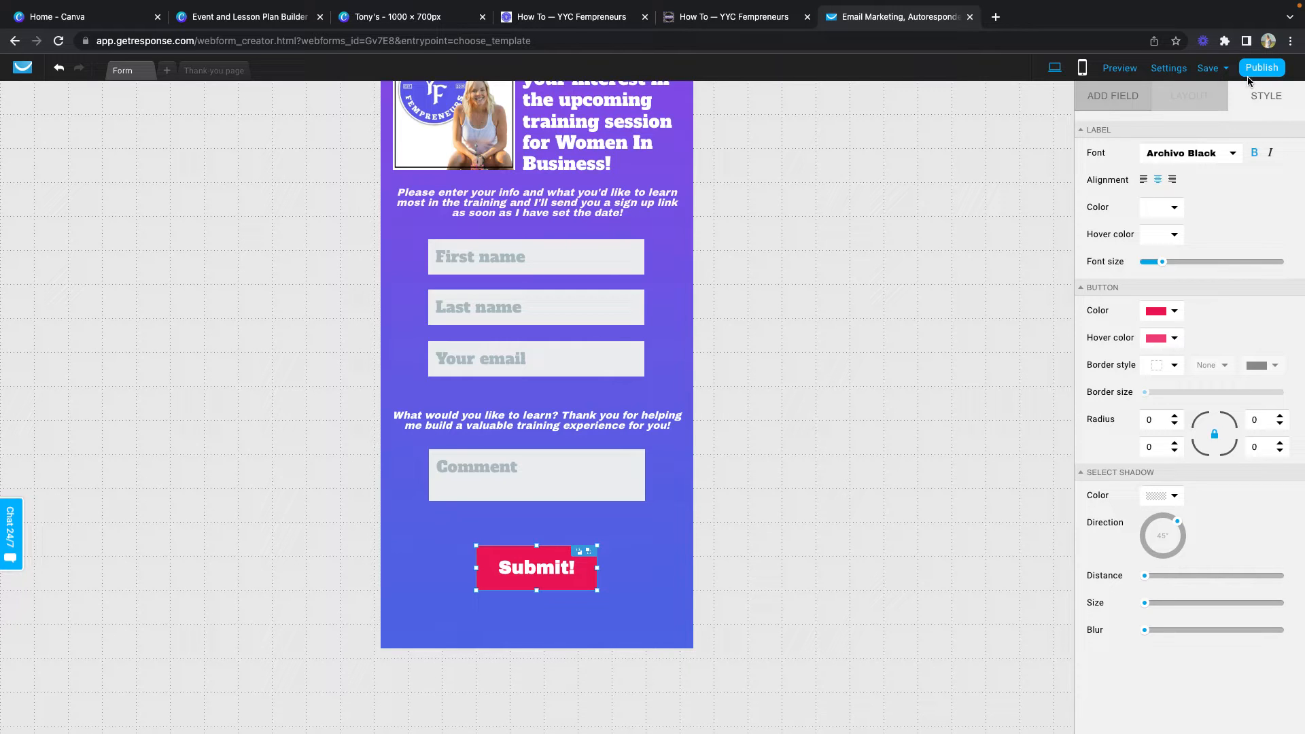
Step: Nudge the instruction text and the "What would you like to learn?" text slightly down
click(557, 203)
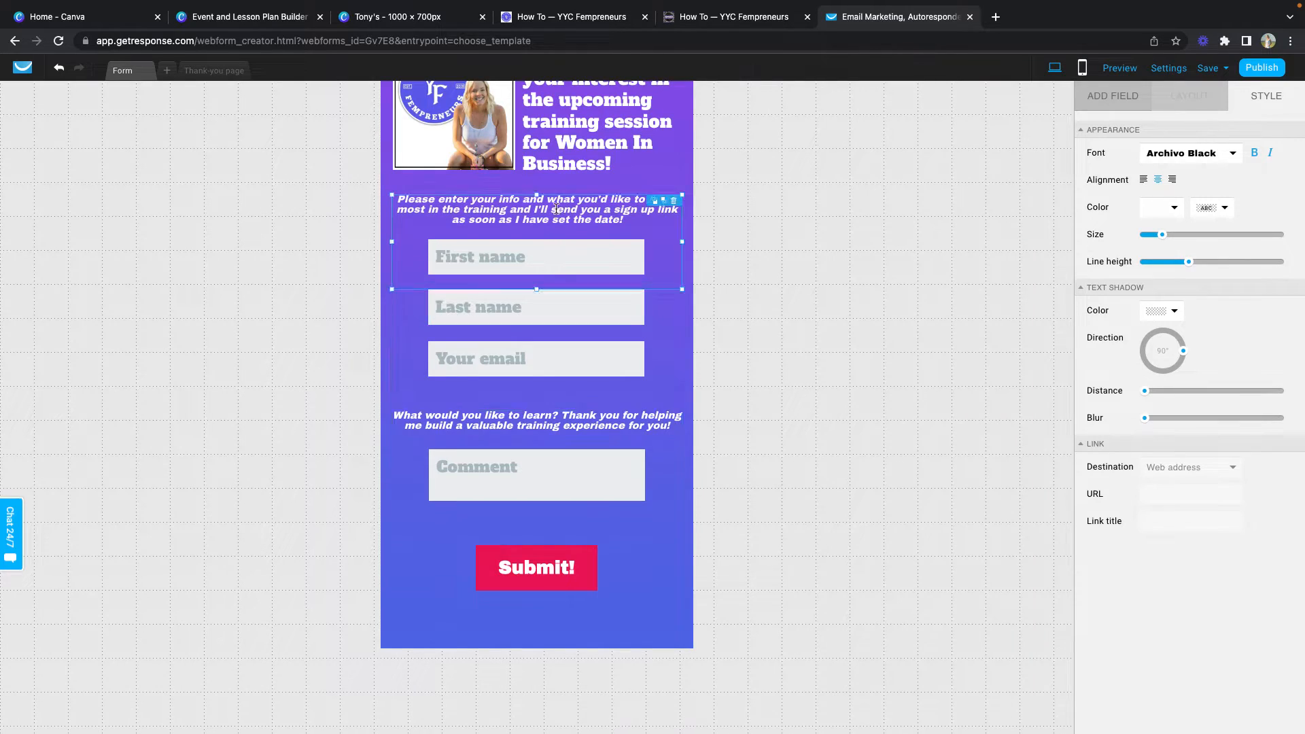
drag(588, 420, 588, 423)
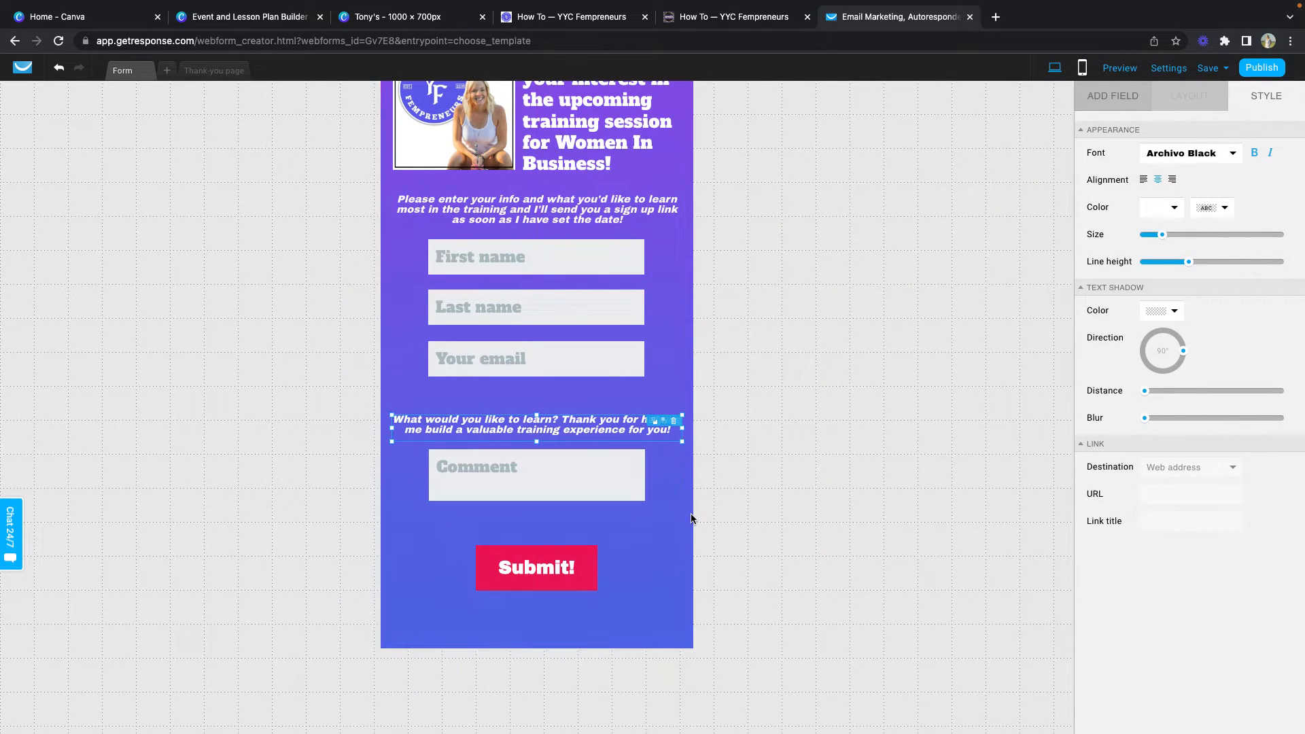
click(691, 518)
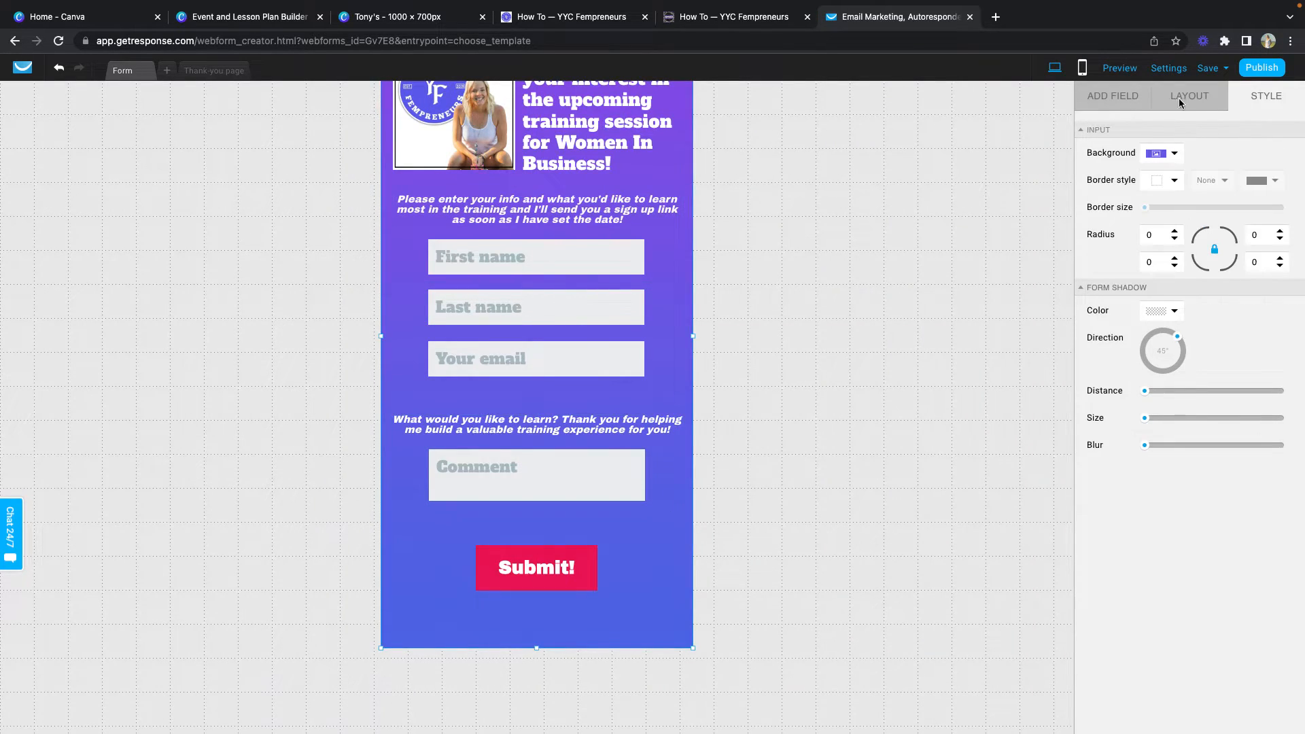
Step: Publish the form, return to the form creator and unlock the desktop version for editing
click(1269, 67)
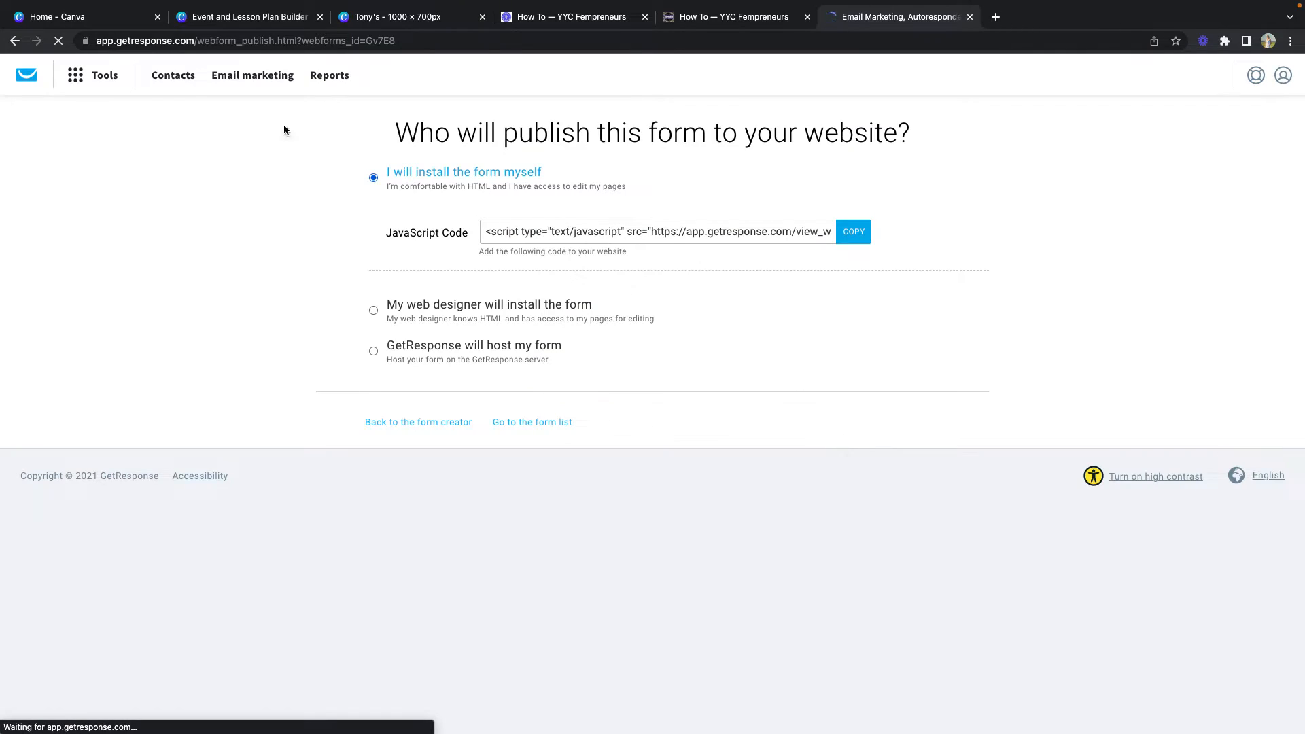
click(15, 42)
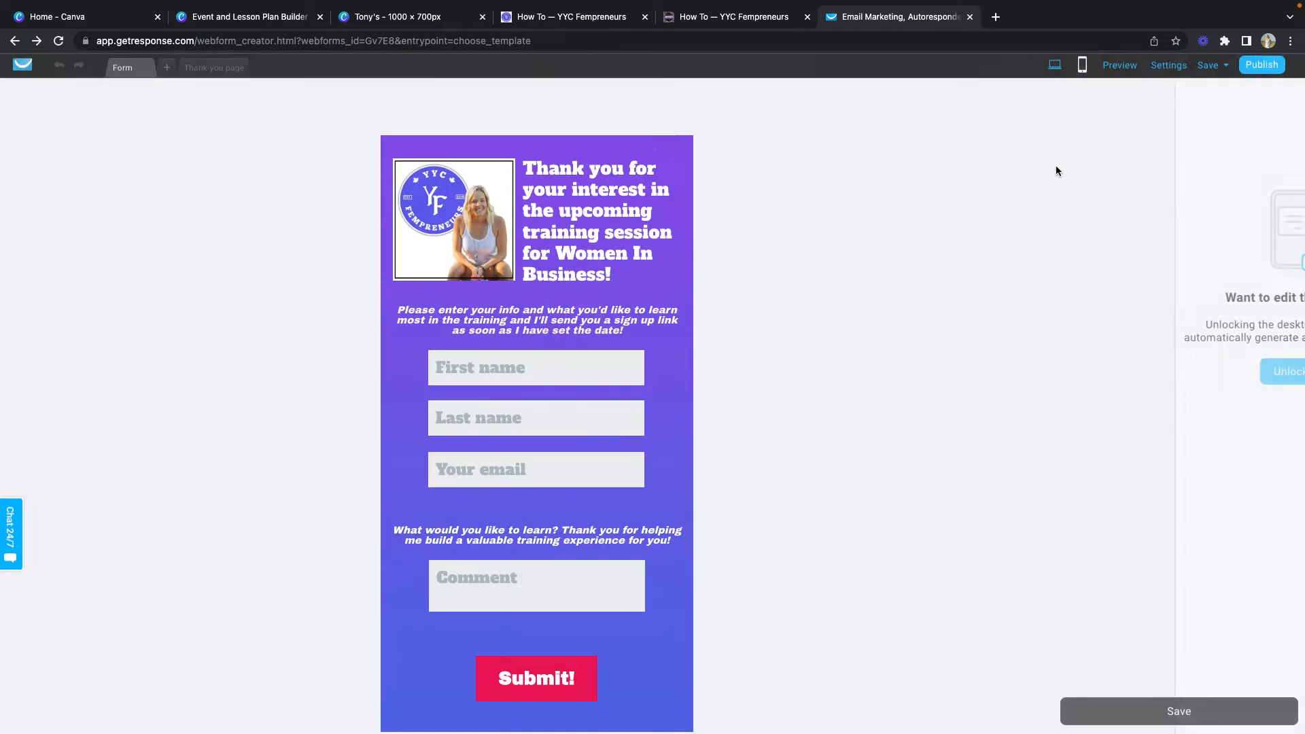
click(1182, 371)
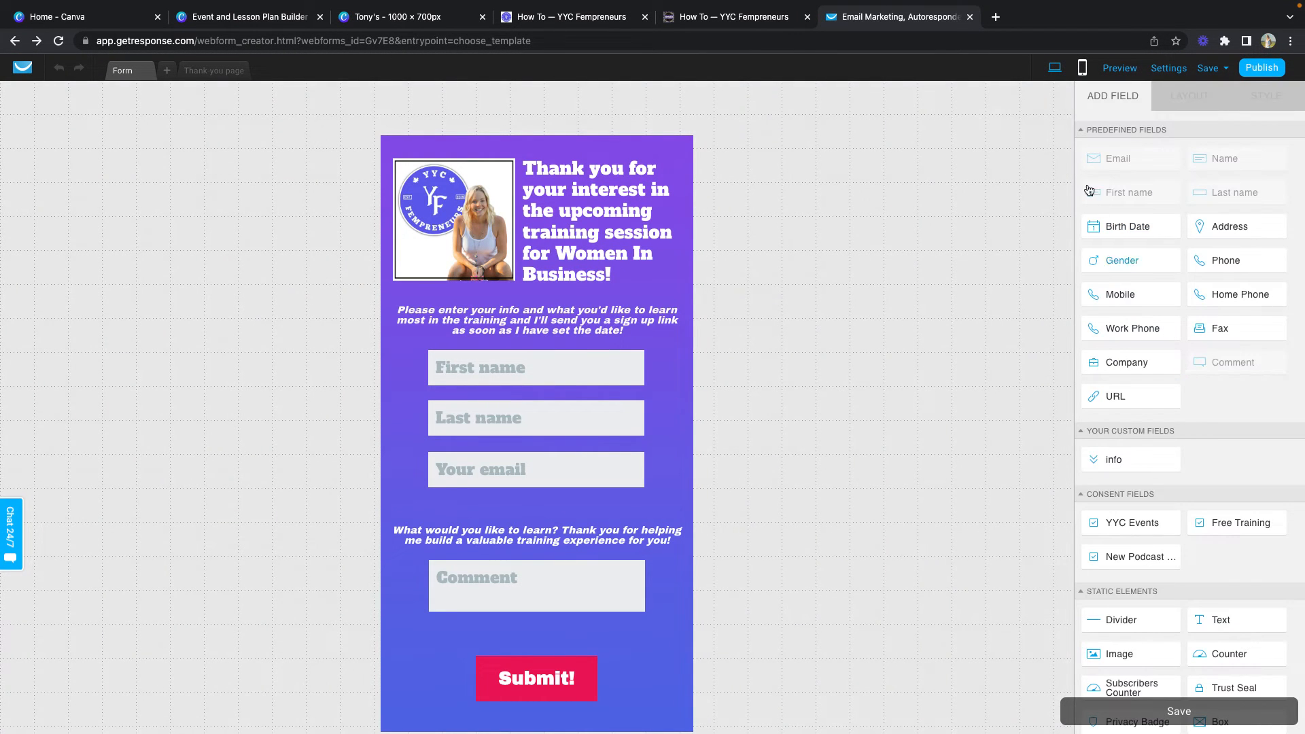
Step: Switch to the form's mobile version and move the instruction text up closer to the heading
click(1083, 68)
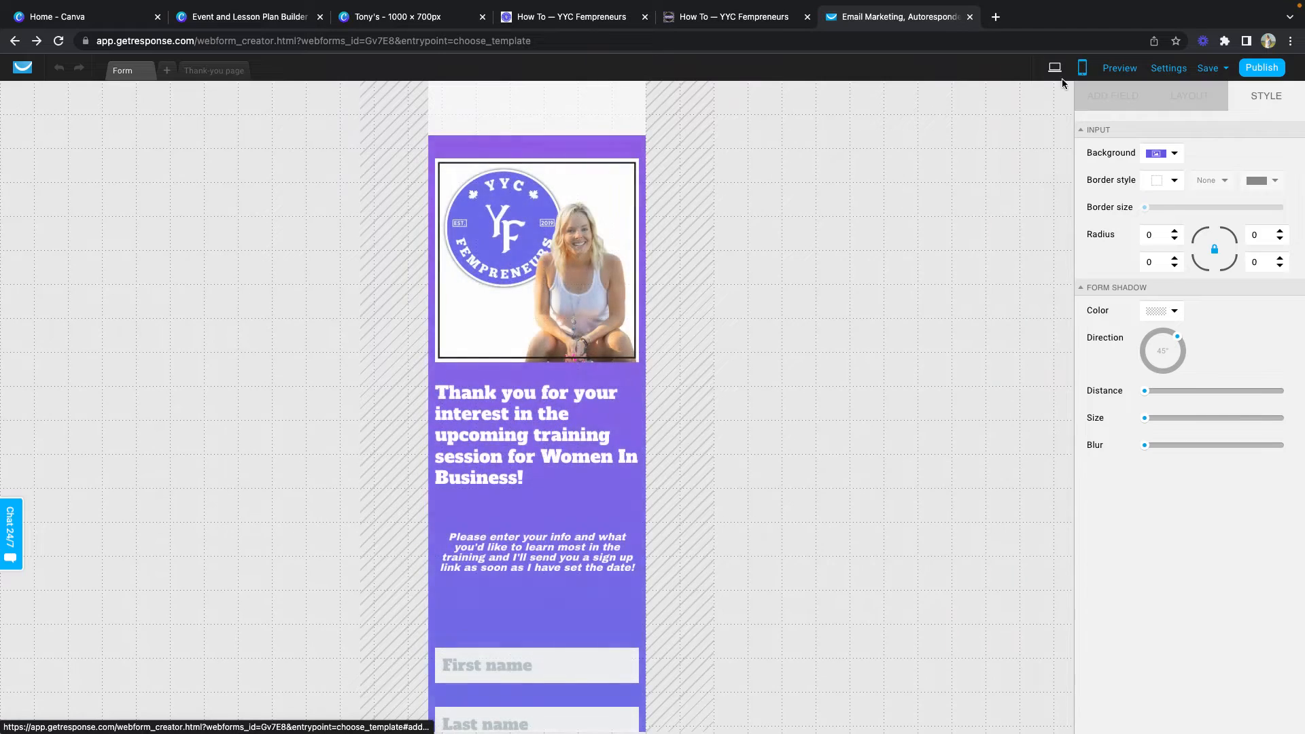
scroll(755, 446, down, 3)
scroll(755, 447, down, 2)
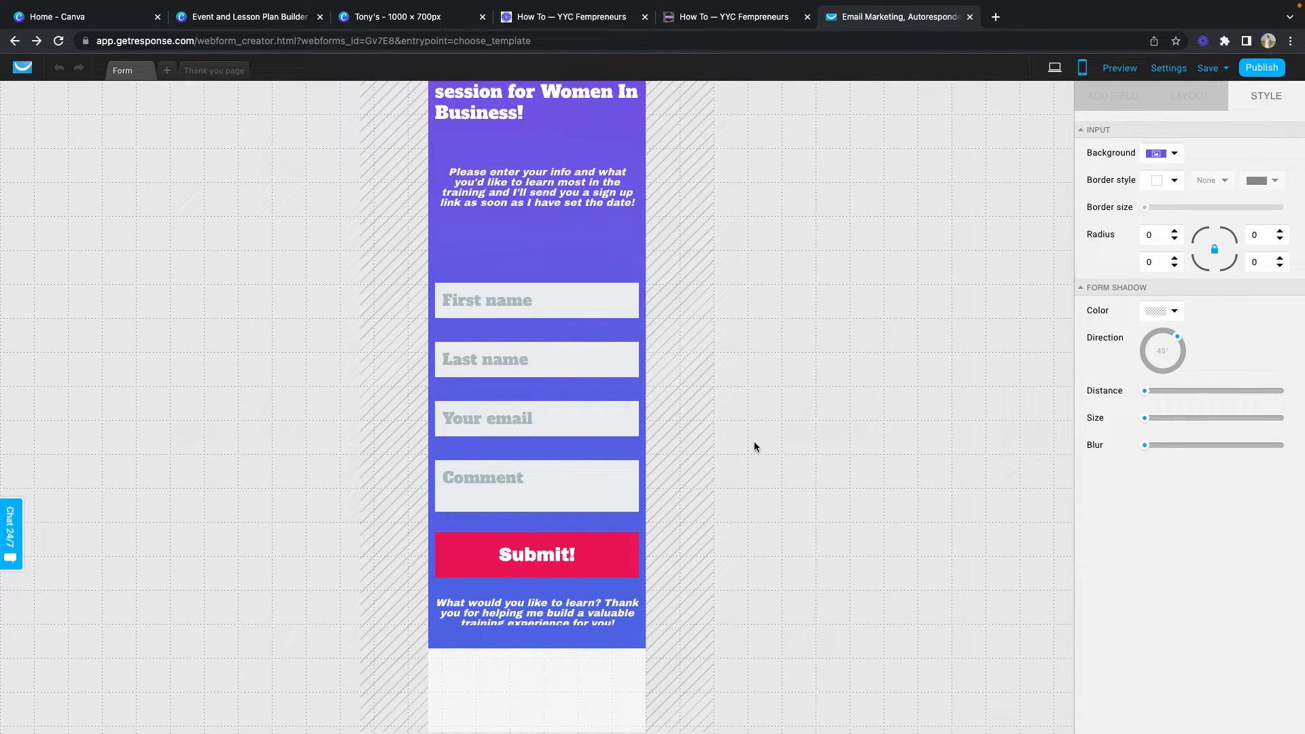
scroll(754, 446, up, 5)
scroll(754, 446, down, 2)
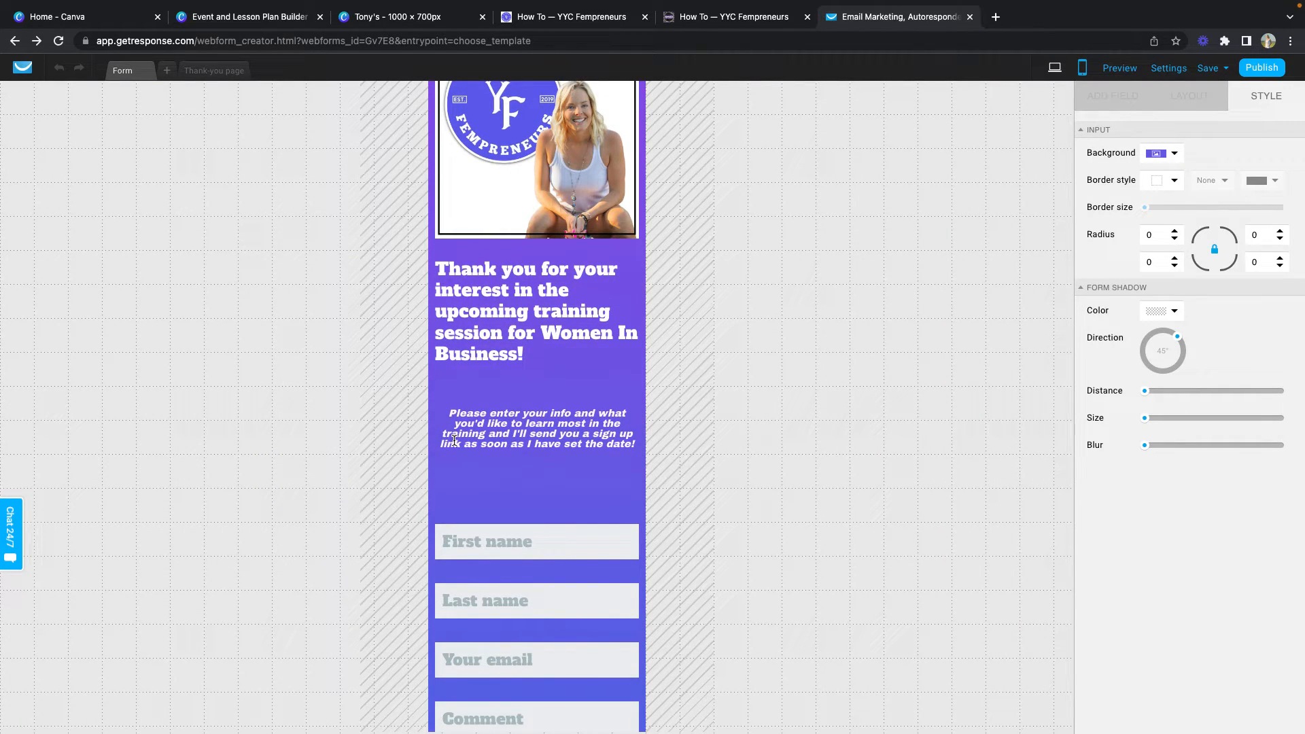
click(503, 421)
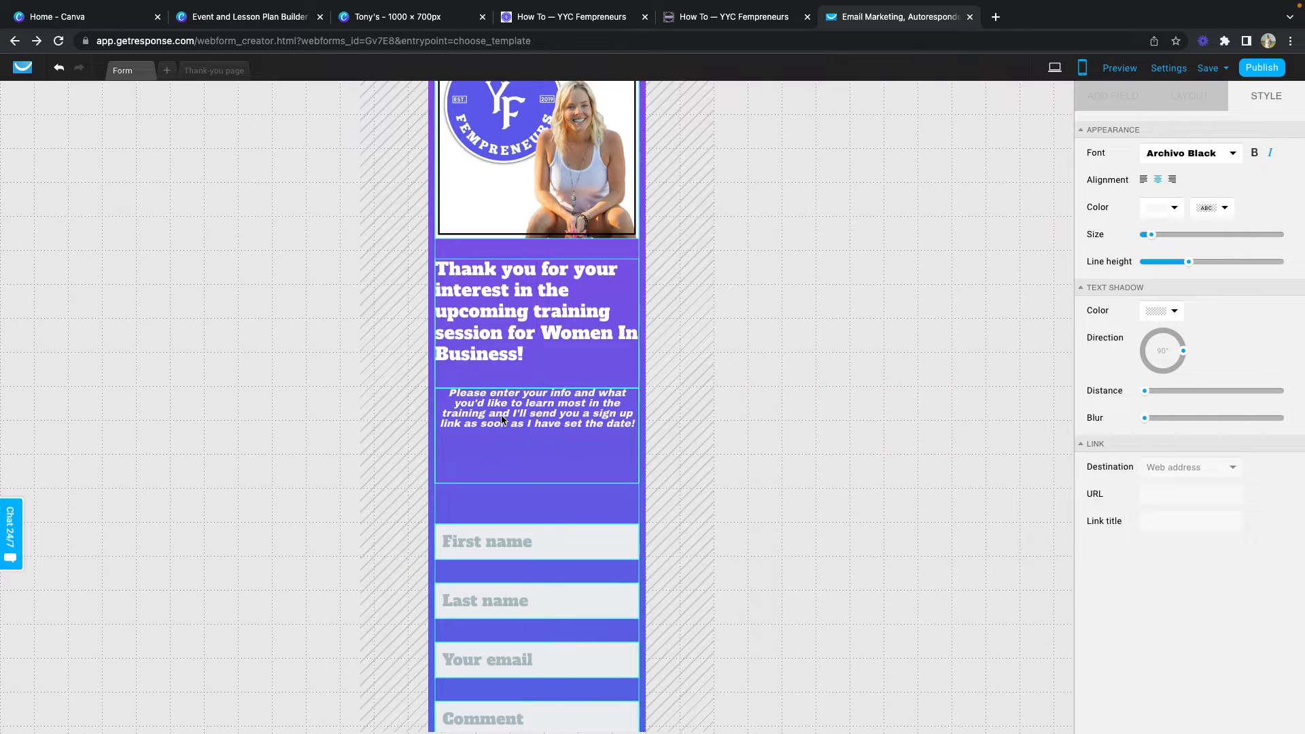
Step: Move the mobile version's First name, Last name and Your email fields up below the instruction text with even spacing
drag(522, 542, 525, 460)
drag(530, 600, 531, 510)
drag(545, 658, 549, 567)
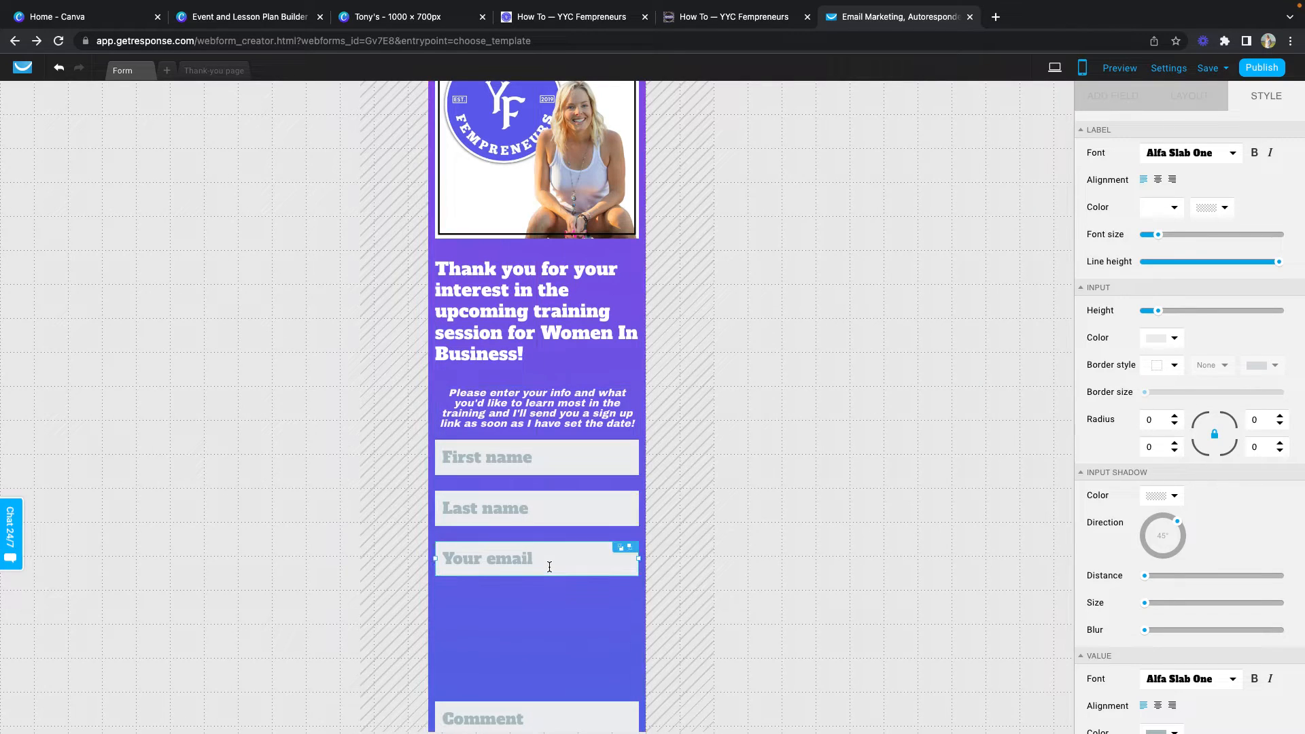
Step: Place the learning question below the Your email field, enlarge its box to show every line, and move the Comment field directly beneath it
scroll(549, 567, down, 3)
drag(548, 649, 551, 418)
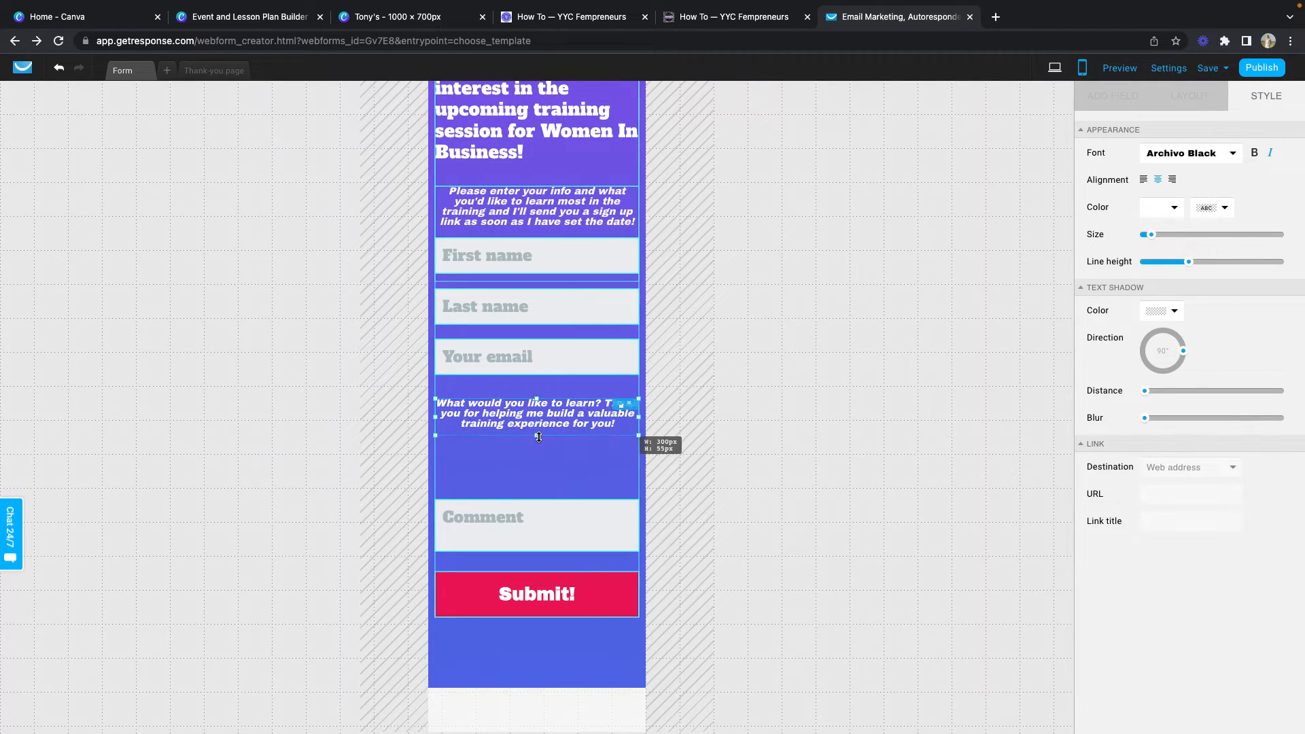
click(548, 536)
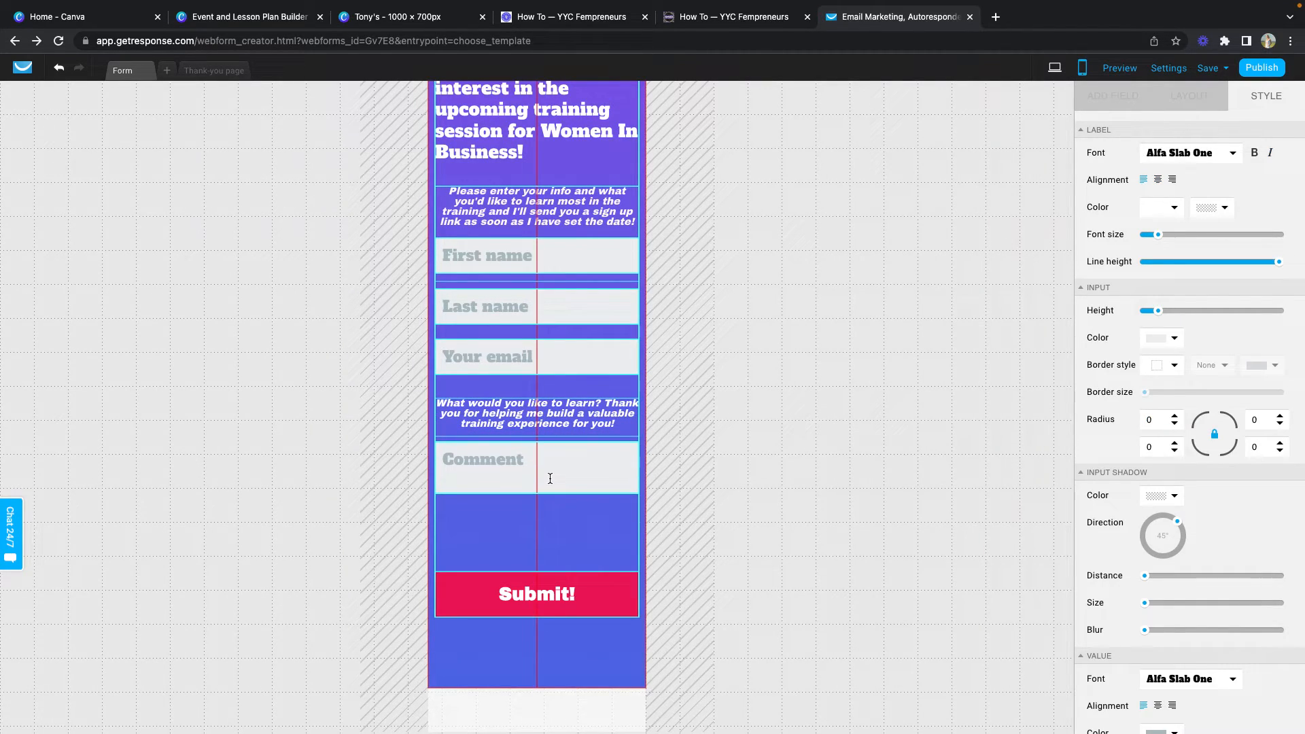
Step: Shrink the mobile version's Submit! button and center it below the Comment field
click(530, 623)
drag(638, 603, 570, 619)
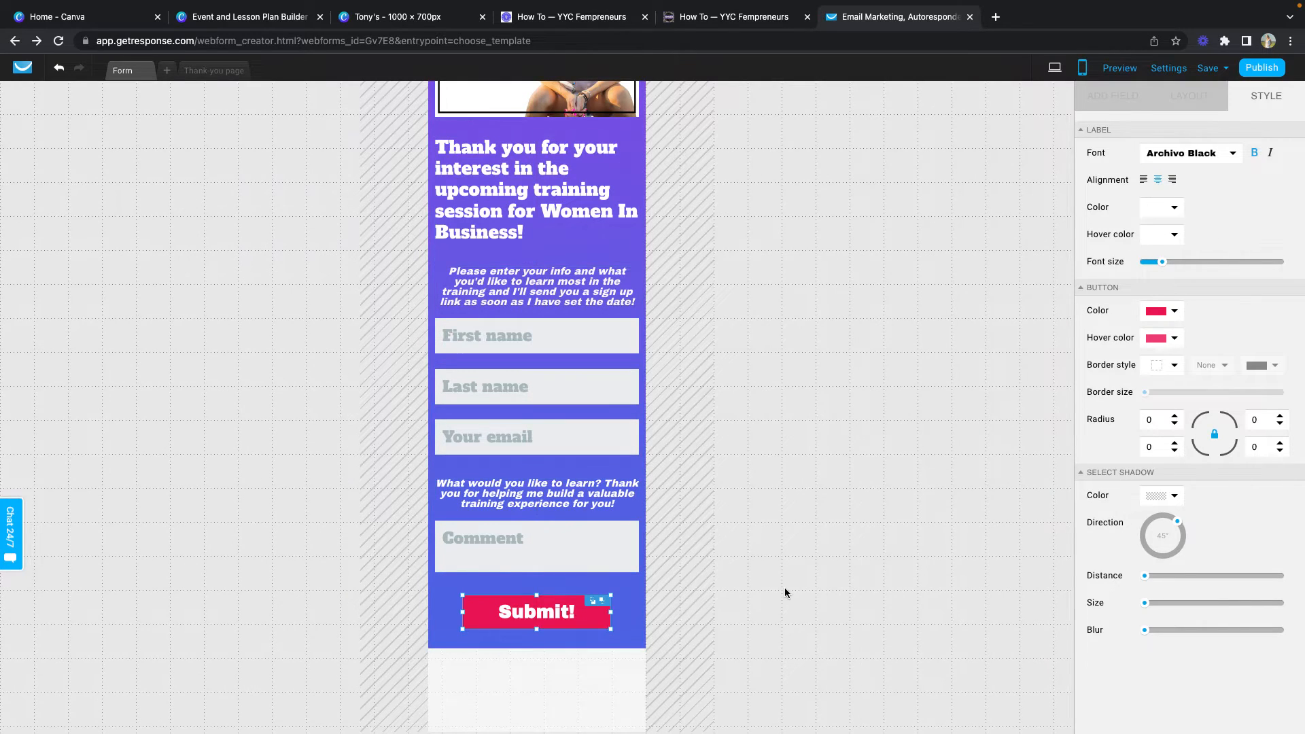
Step: Publish the form with the GetResponse will host my form option and select the form link
click(1265, 72)
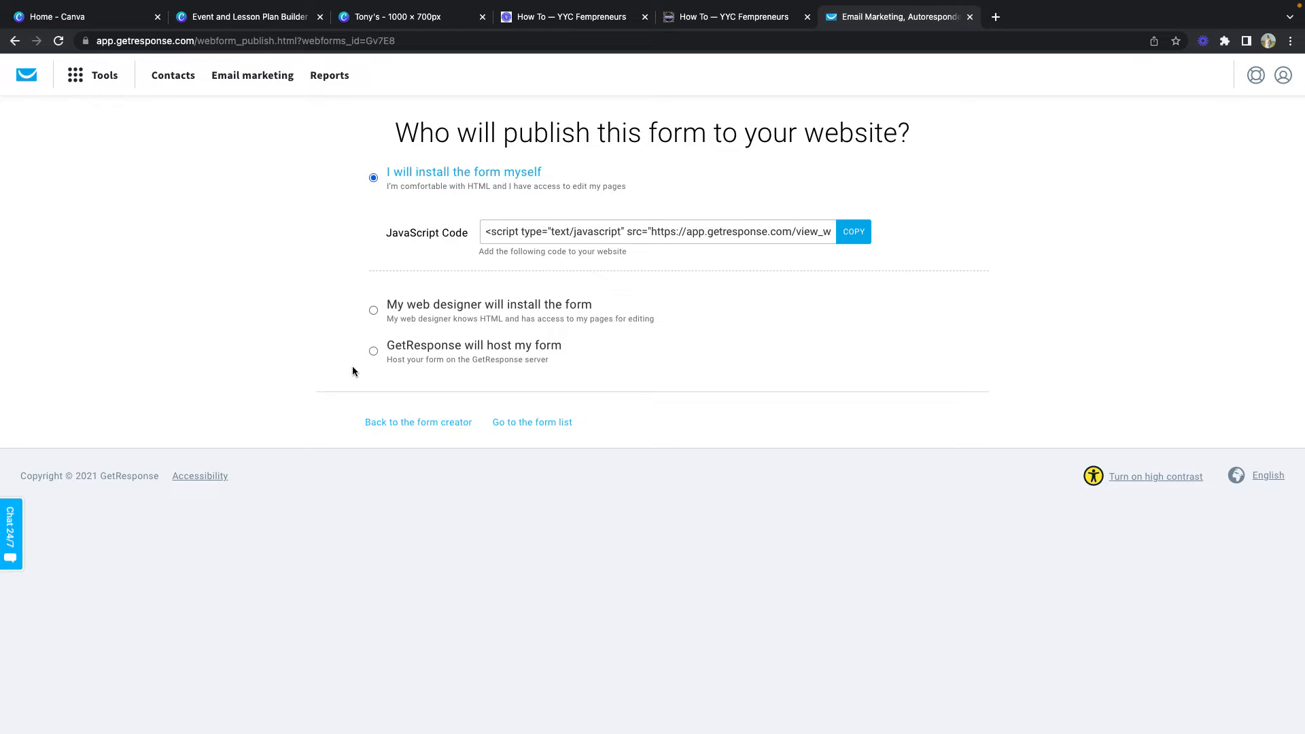
click(373, 352)
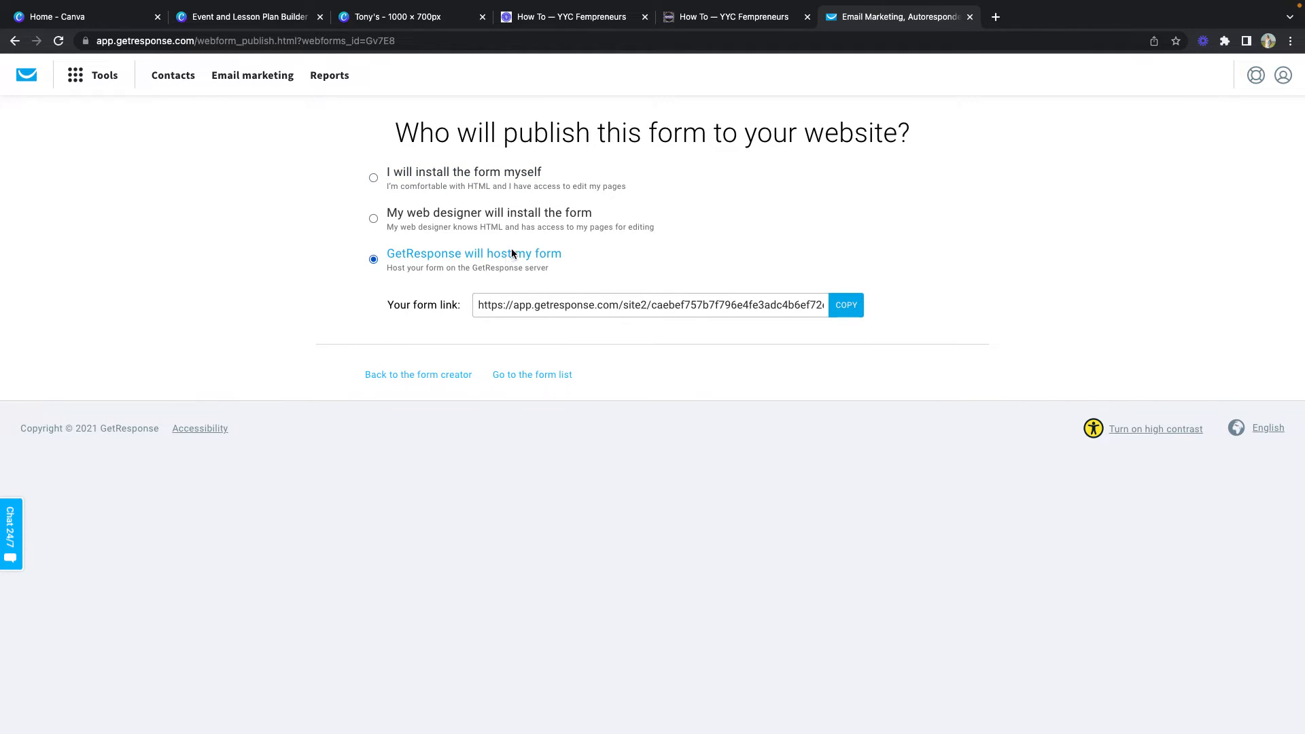
triple_click(650, 306)
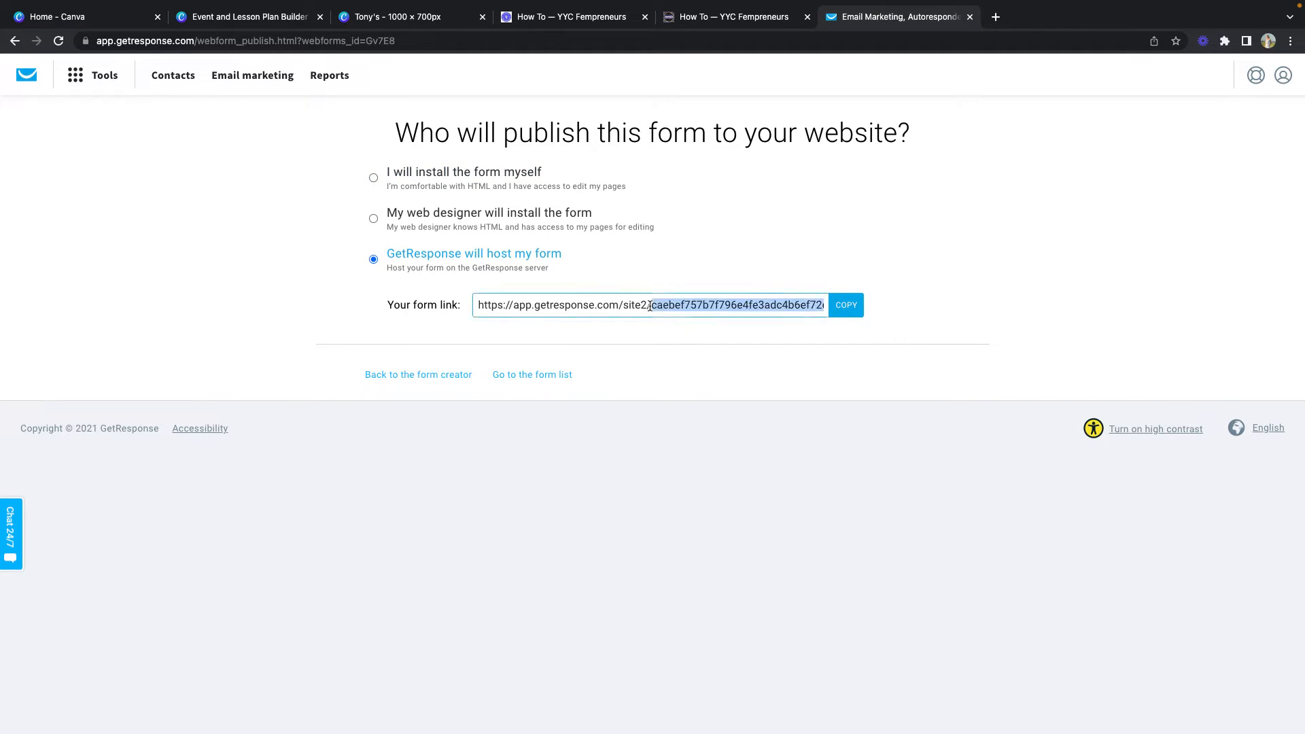